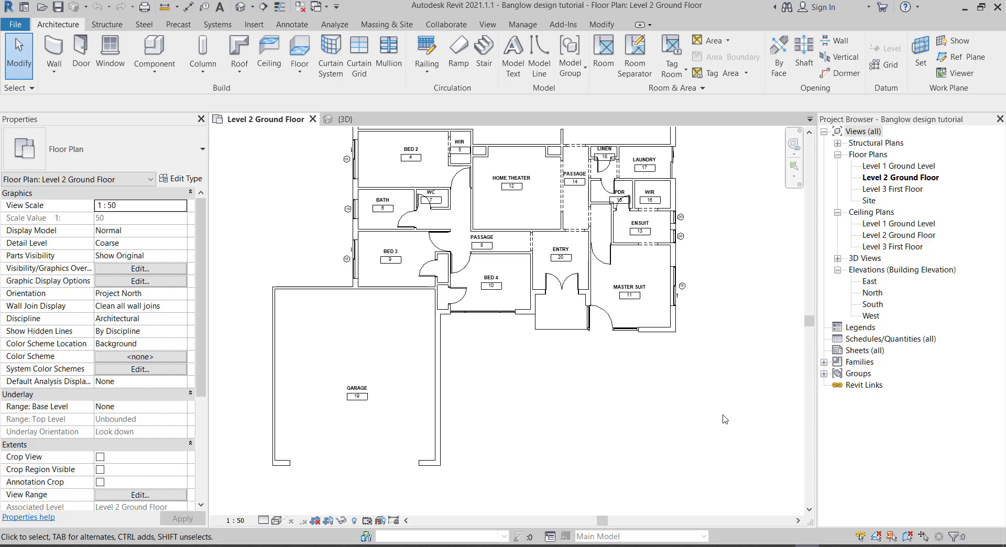
Zoom in and out on the Level 2 Ground Floor plan to frame the house.
scroll(684, 419, down, 2)
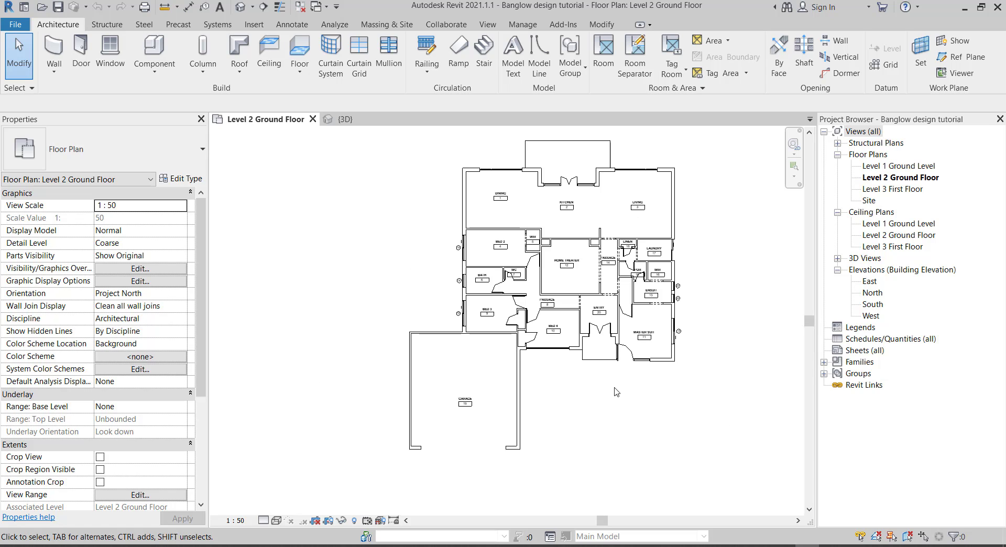
scroll(679, 271, up, 1)
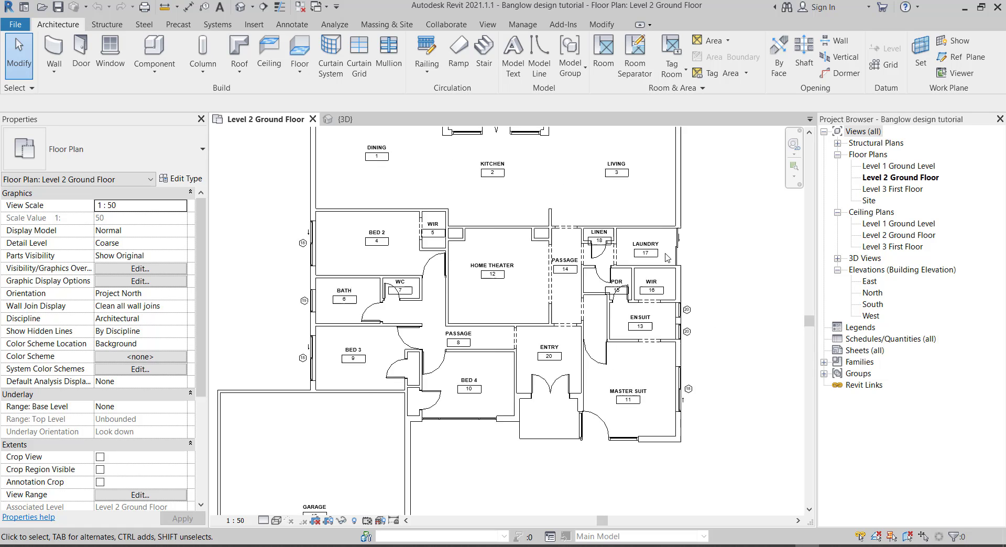
scroll(655, 279, up, 1)
scroll(626, 315, down, 2)
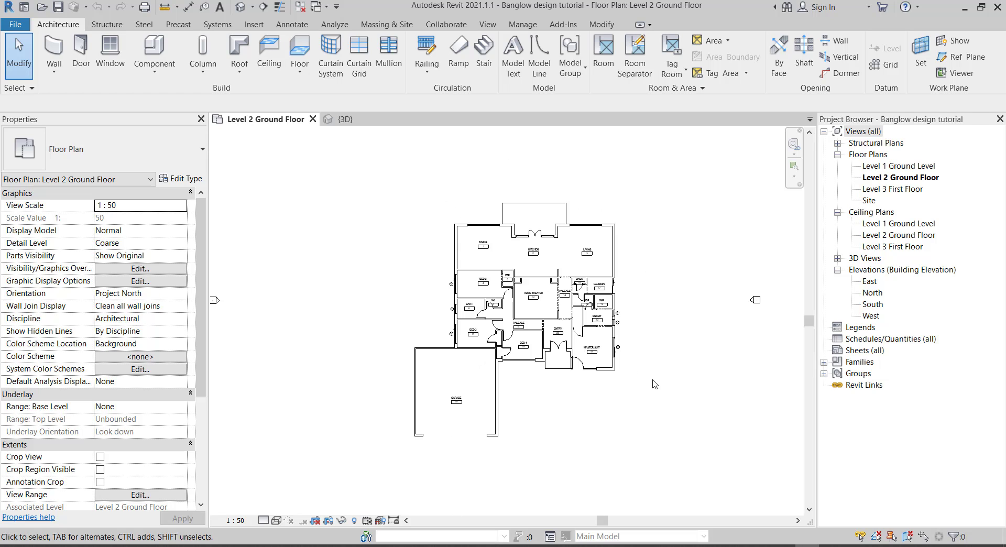
scroll(650, 386, up, 1)
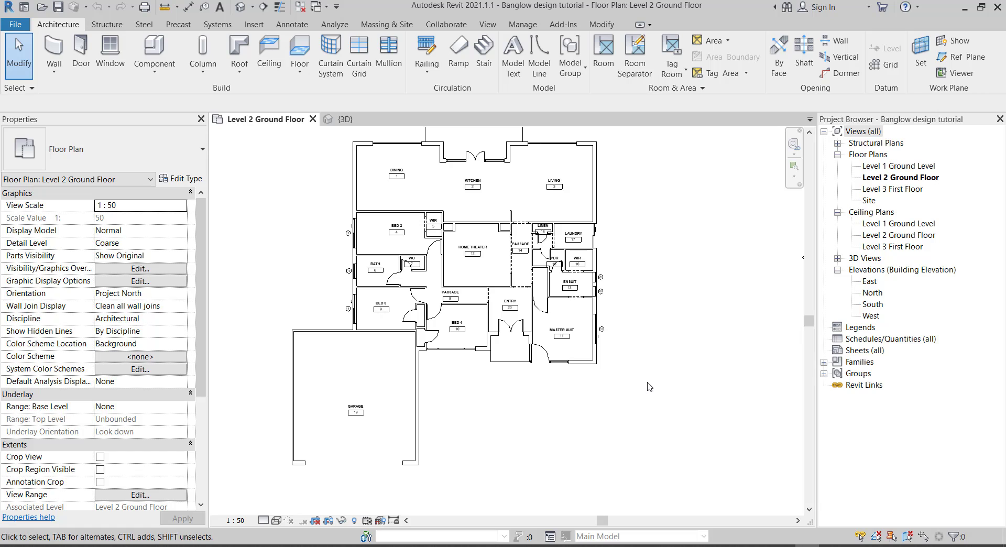
scroll(643, 388, up, 1)
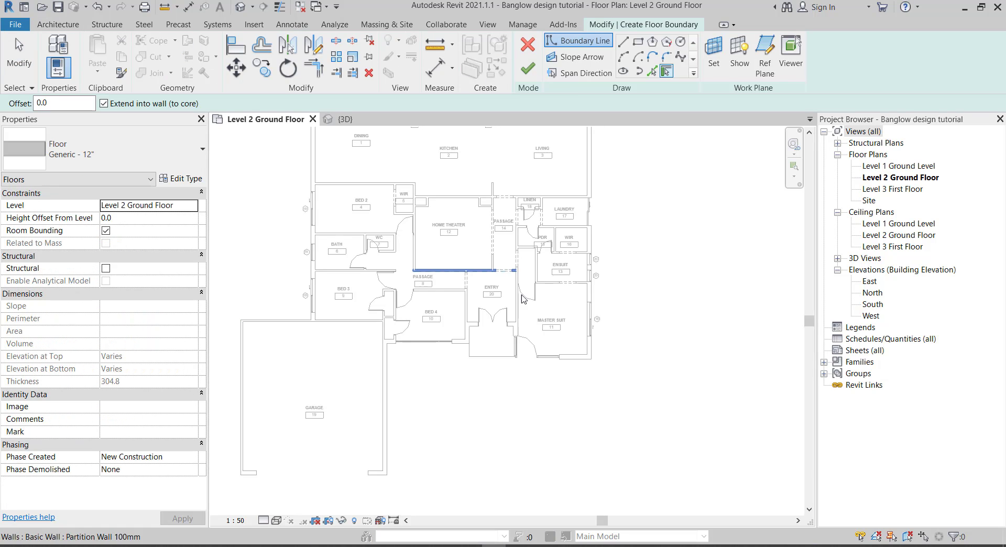
With the Line tool, trace the top boundary from the top-left corner around the kitchen recess to the Living corner.
scroll(524, 236, down, 3)
click(623, 42)
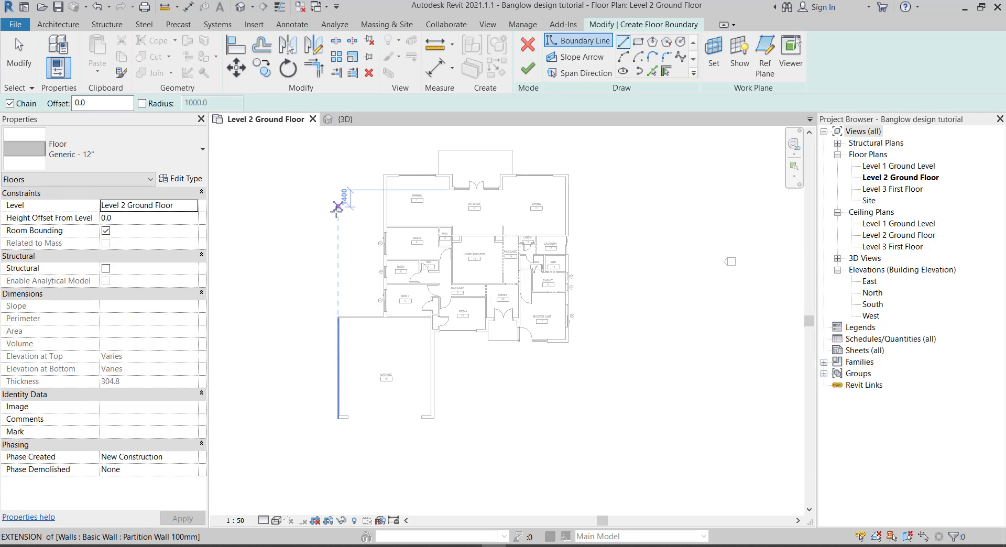
scroll(388, 168, up, 5)
scroll(407, 155, up, 4)
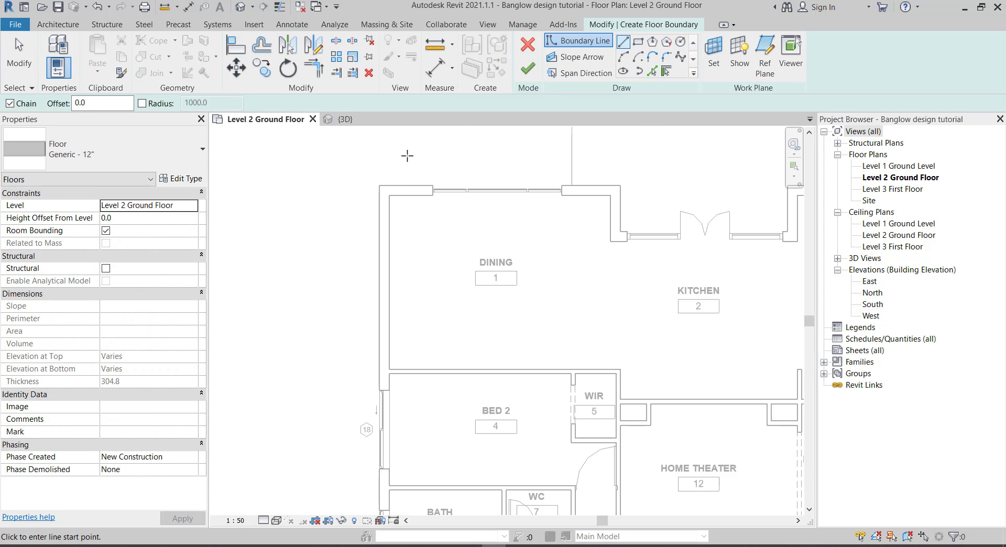
click(379, 186)
click(621, 185)
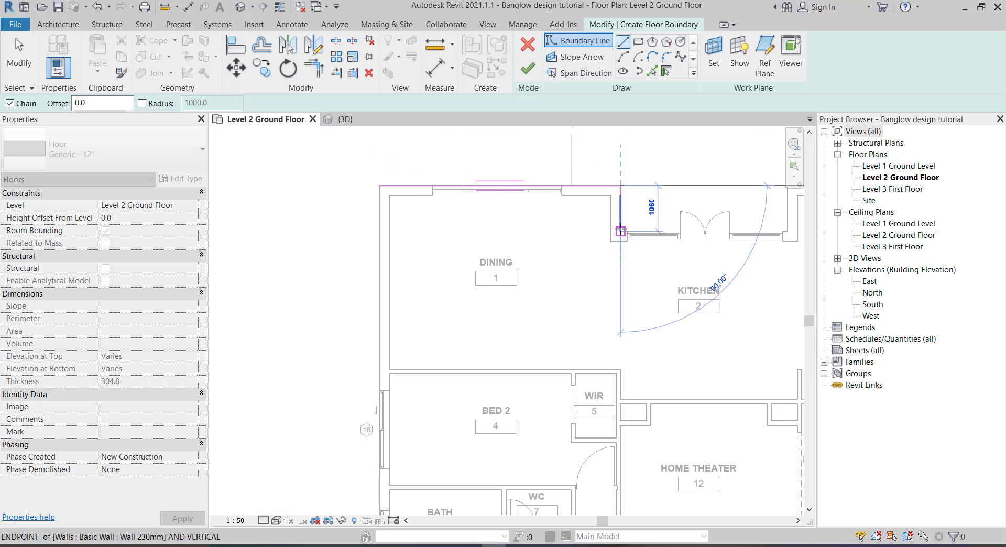
click(621, 231)
scroll(620, 231, down, 3)
scroll(684, 241, up, 3)
scroll(684, 241, up, 1)
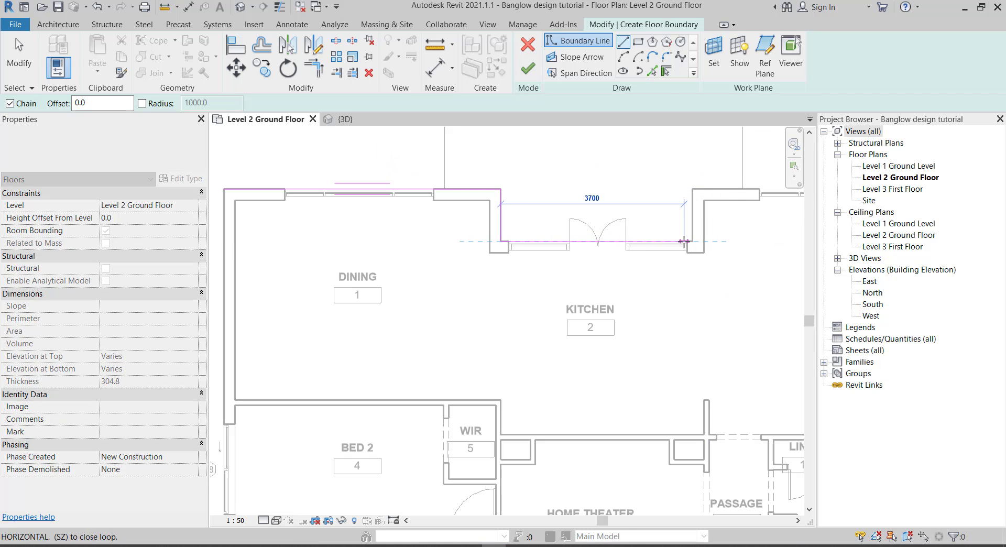
click(684, 241)
scroll(687, 241, down, 3)
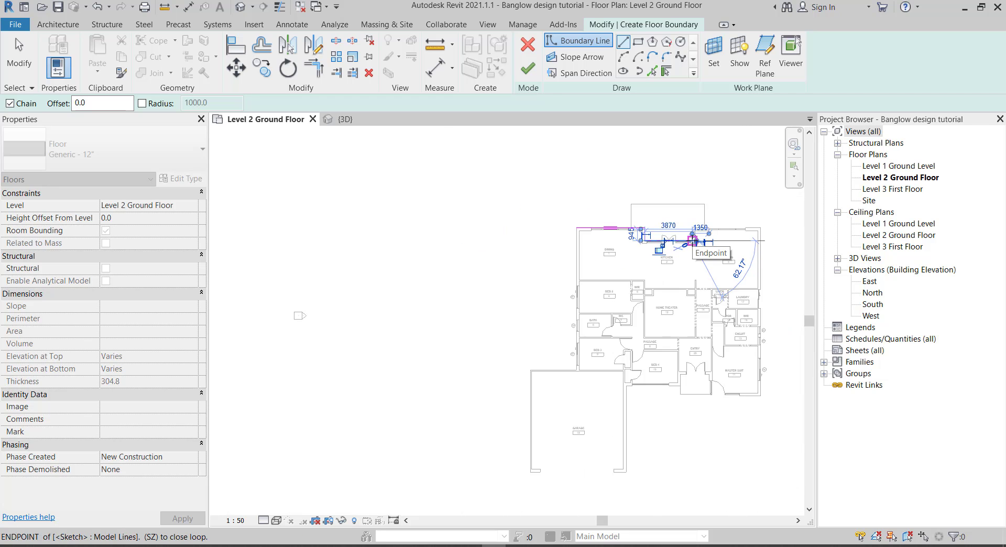
scroll(692, 241, up, 2)
scroll(655, 231, up, 2)
scroll(599, 217, up, 1)
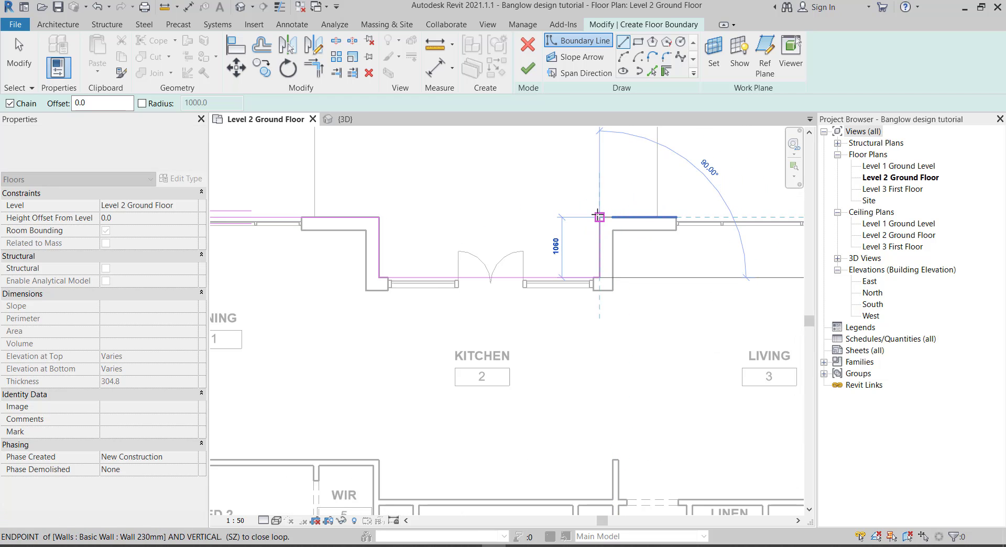
click(599, 216)
scroll(599, 216, down, 1)
scroll(602, 217, down, 2)
scroll(744, 216, up, 2)
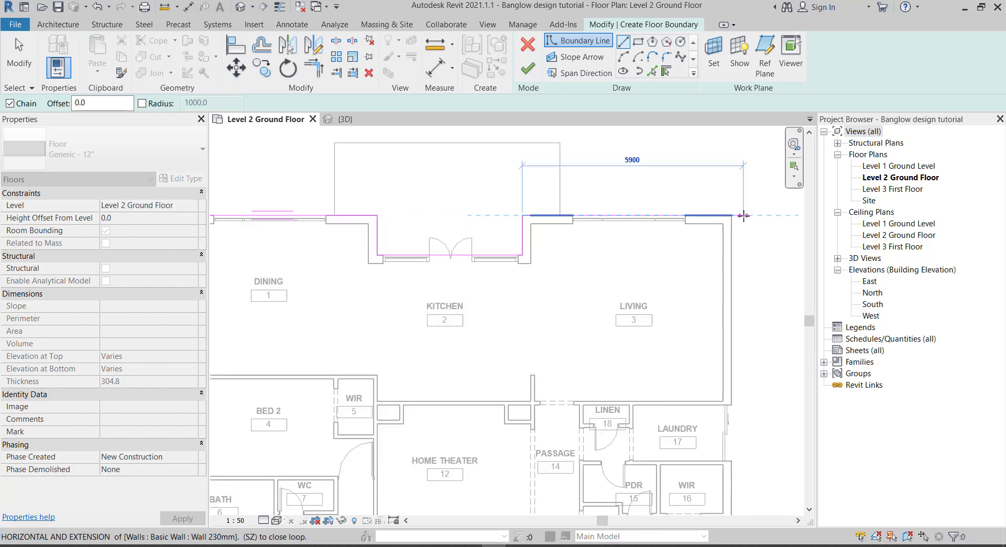
scroll(744, 216, up, 1)
click(729, 216)
Continue the boundary down to the Master Suite, around the entry porch and Bed 4 (2360 and 3840 edges).
scroll(733, 218, down, 3)
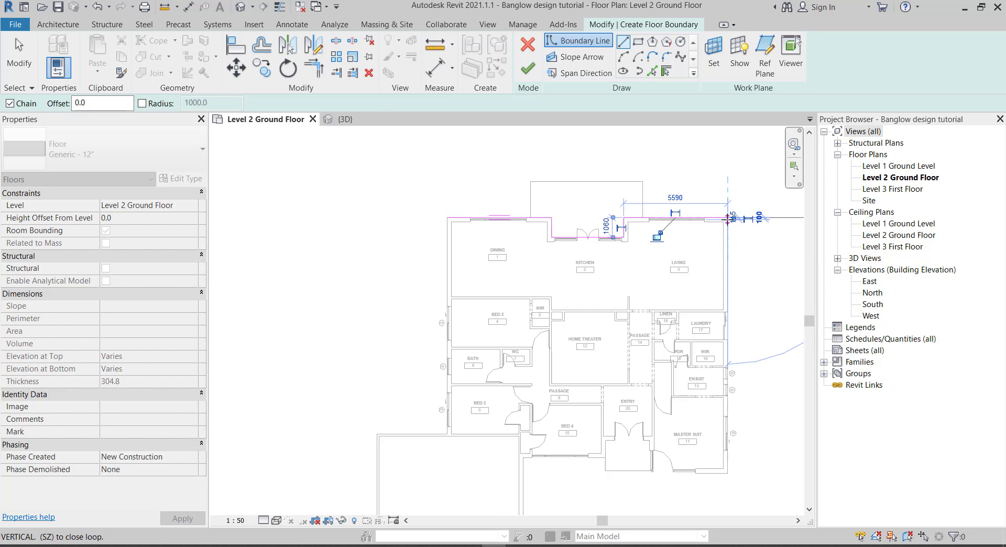
scroll(728, 346, up, 4)
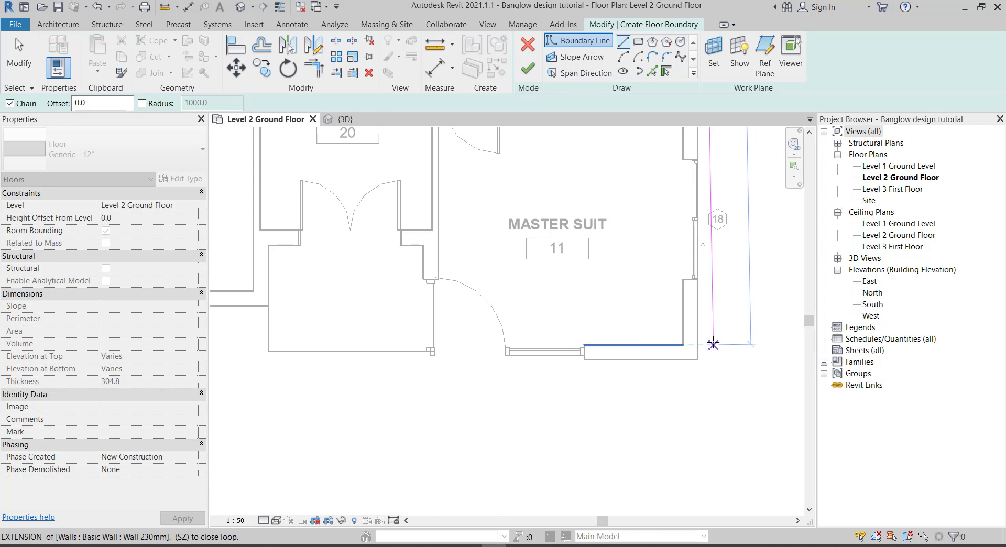
click(698, 359)
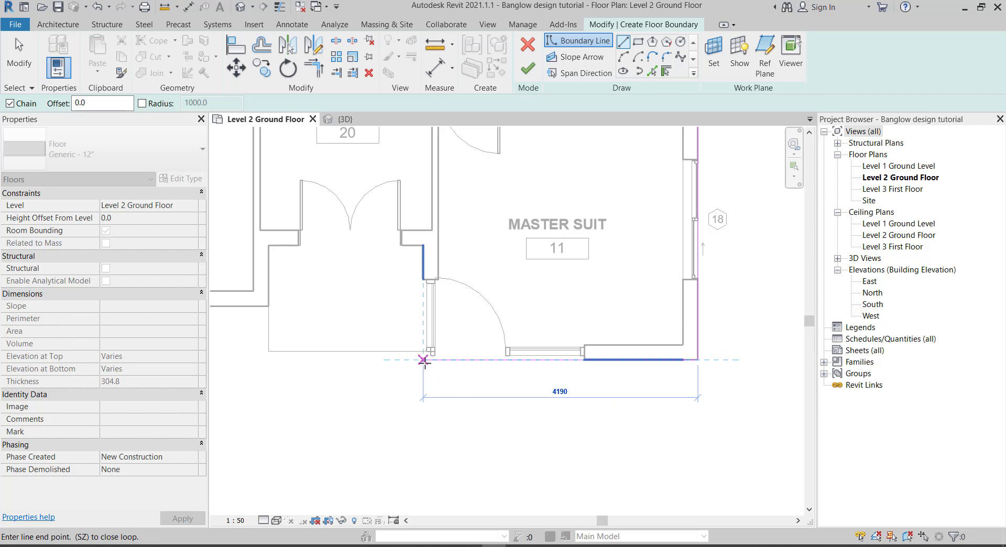
click(424, 360)
click(423, 245)
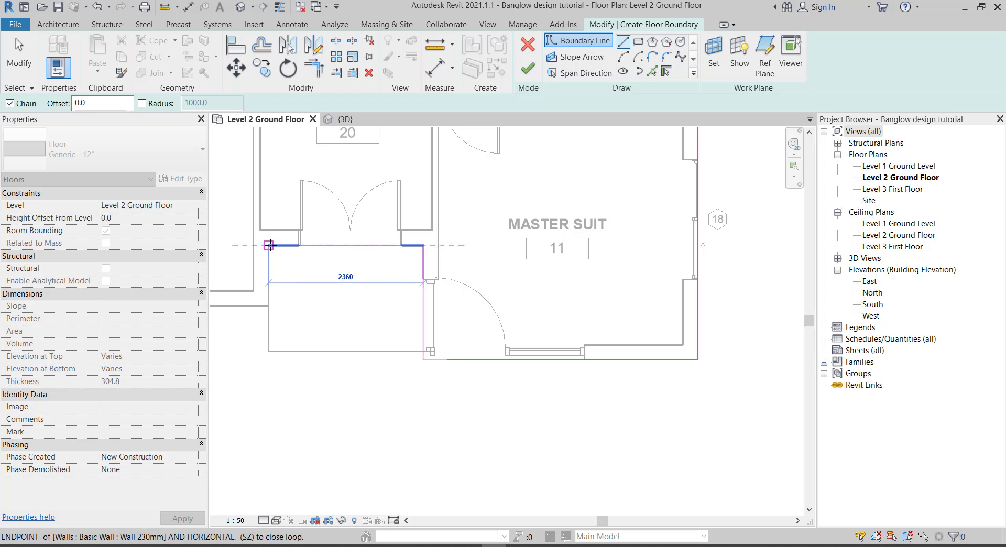
click(268, 245)
scroll(307, 310, down, 3)
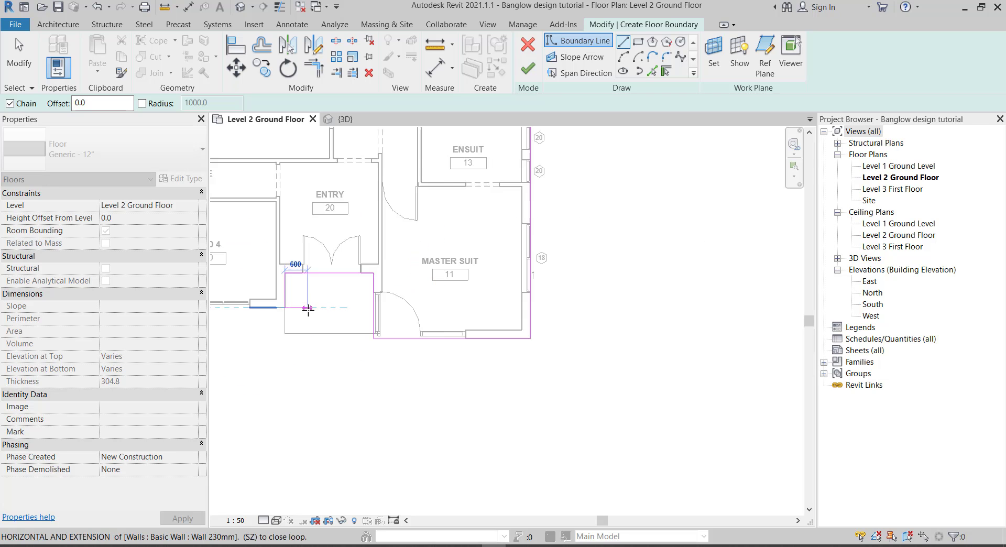
scroll(308, 309, down, 2)
scroll(215, 309, down, 1)
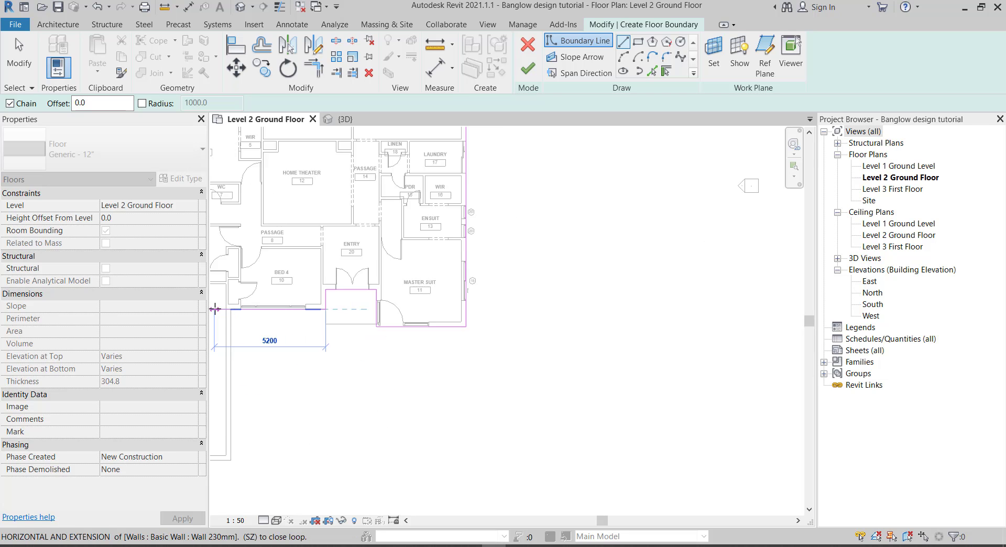
scroll(215, 310, up, 2)
scroll(225, 309, up, 3)
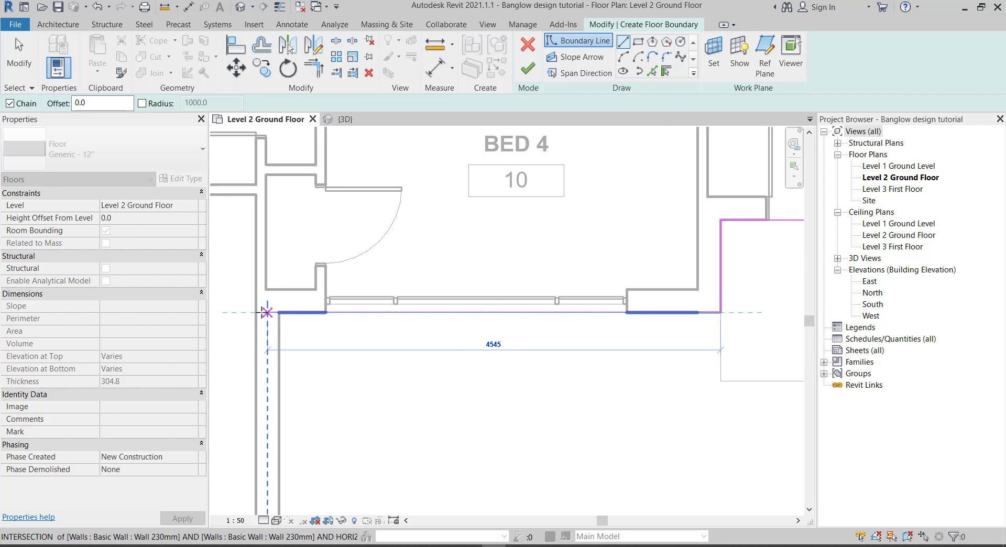
click(255, 312)
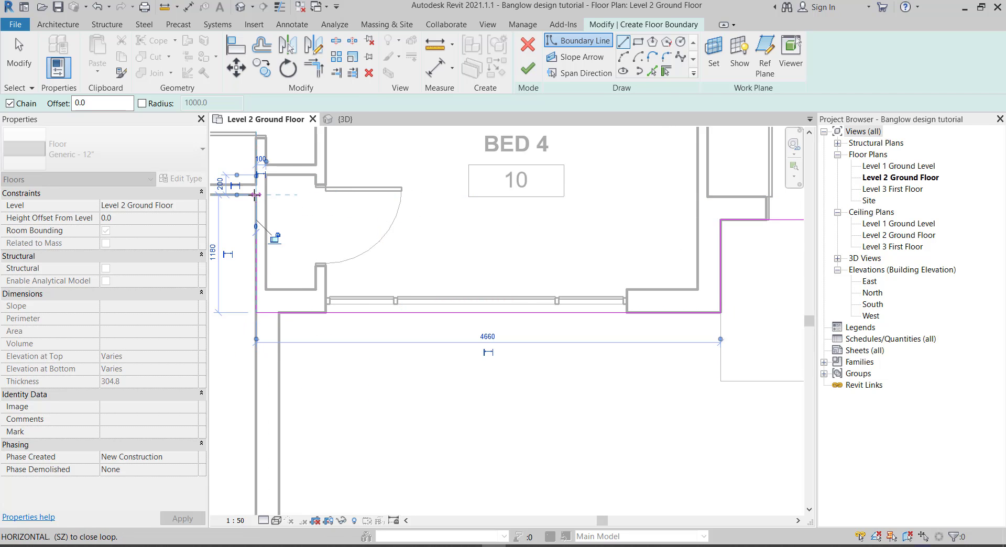
scroll(279, 203, down, 2)
scroll(279, 202, down, 3)
scroll(281, 205, down, 2)
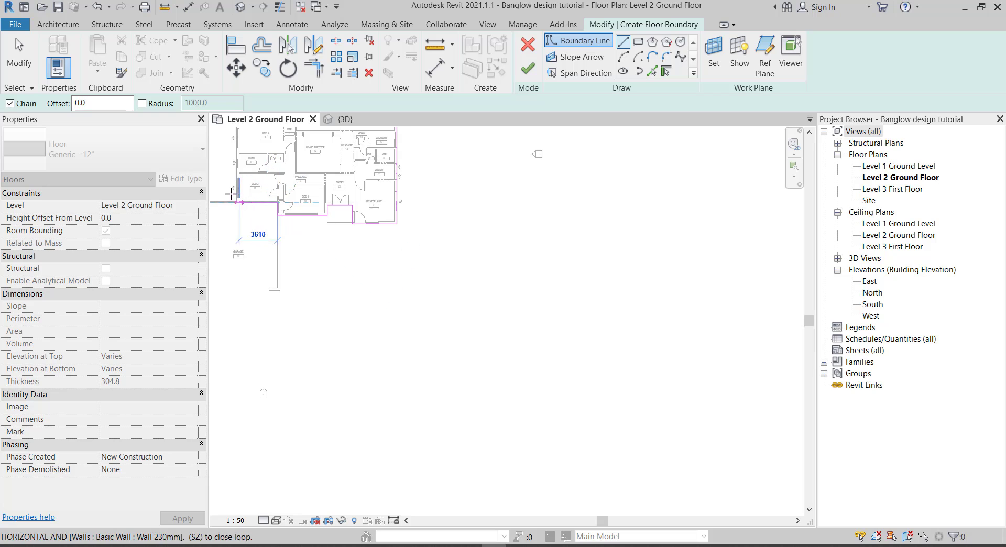
scroll(222, 194, up, 3)
scroll(247, 217, up, 2)
scroll(263, 218, up, 2)
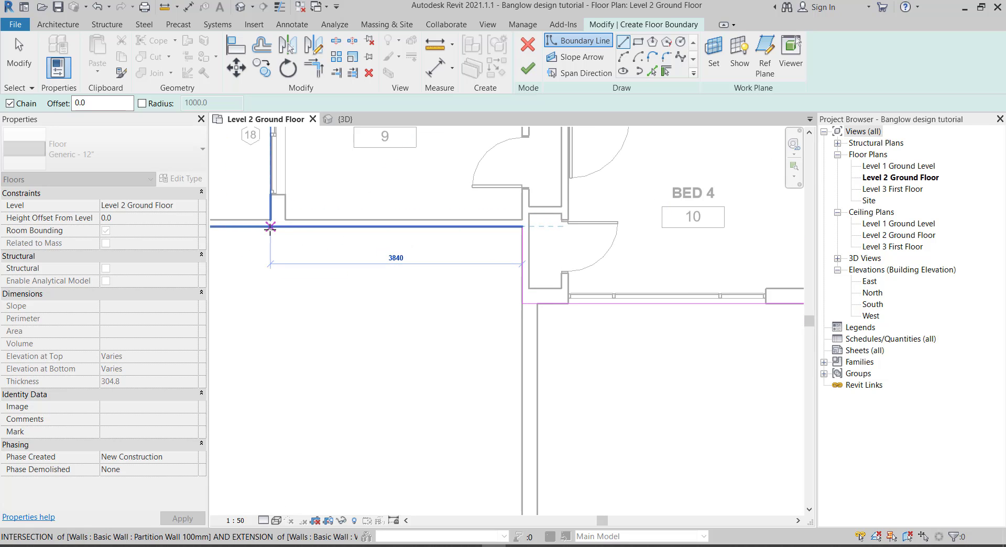
click(269, 226)
Close the loop at the top-left corner and finish the sketch, creating the 2010.22 SF slab.
scroll(270, 228, down, 1)
scroll(269, 225, down, 2)
scroll(267, 157, down, 2)
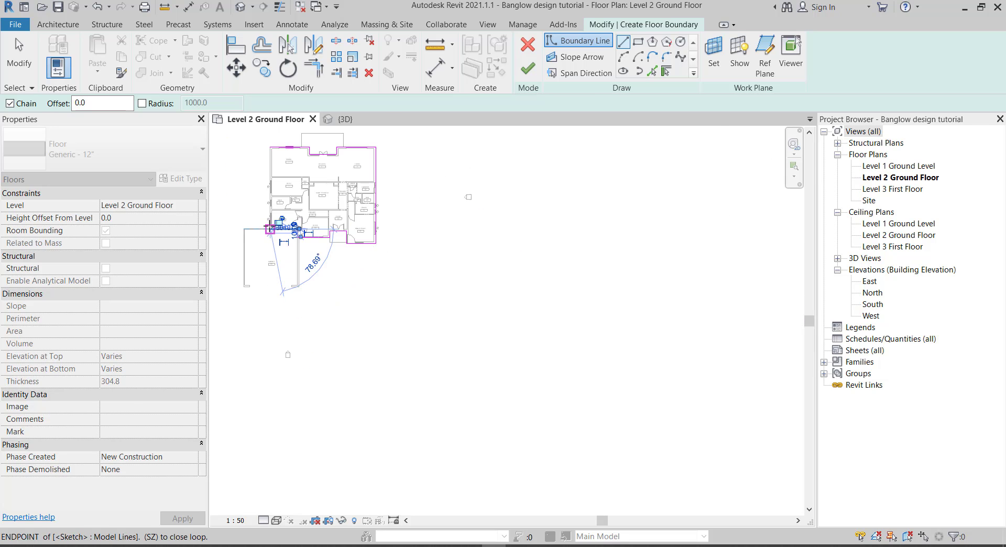
scroll(263, 135, up, 1)
scroll(273, 149, up, 2)
scroll(286, 157, up, 2)
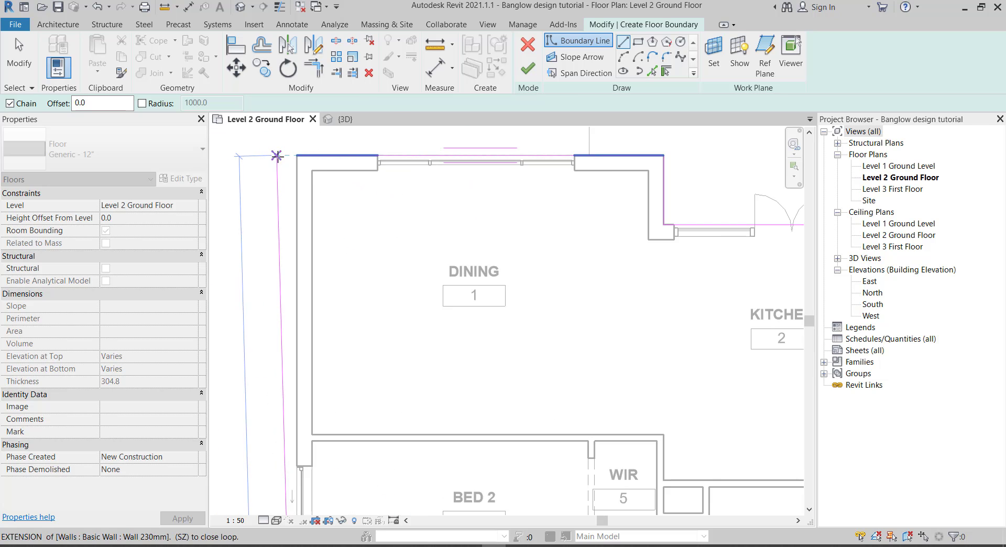
scroll(295, 160, up, 1)
scroll(297, 157, up, 1)
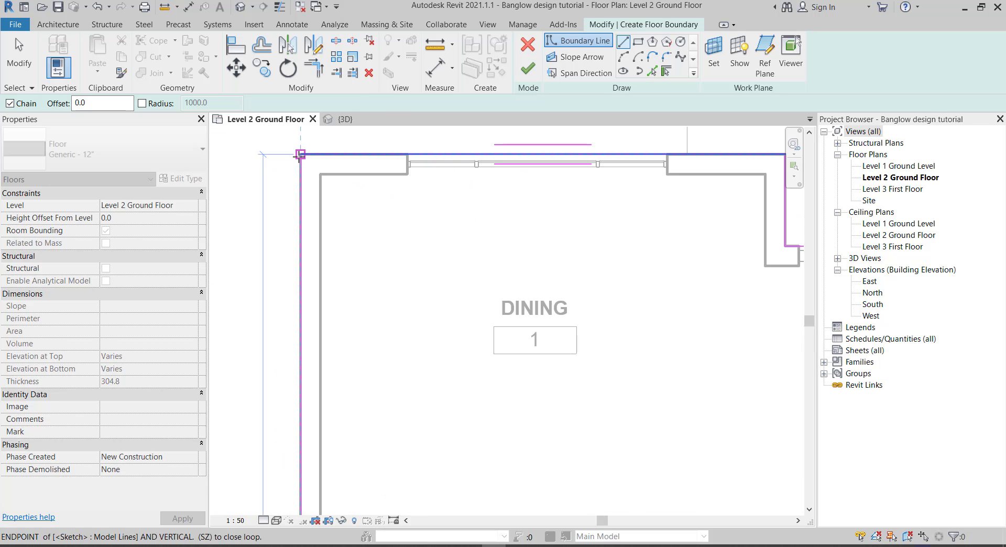
click(298, 156)
scroll(351, 196, down, 2)
scroll(349, 190, down, 3)
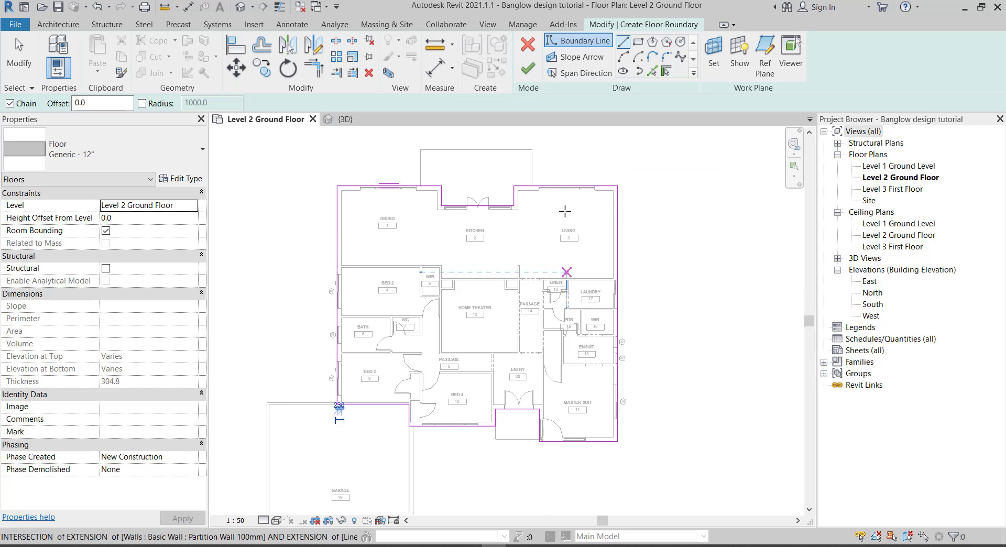
click(530, 77)
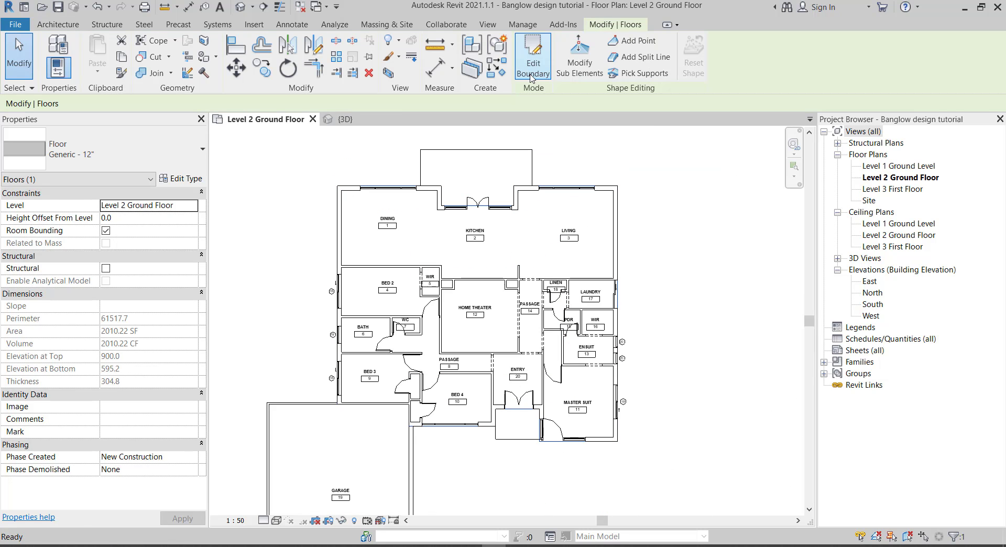
click(343, 119)
scroll(561, 290, up, 2)
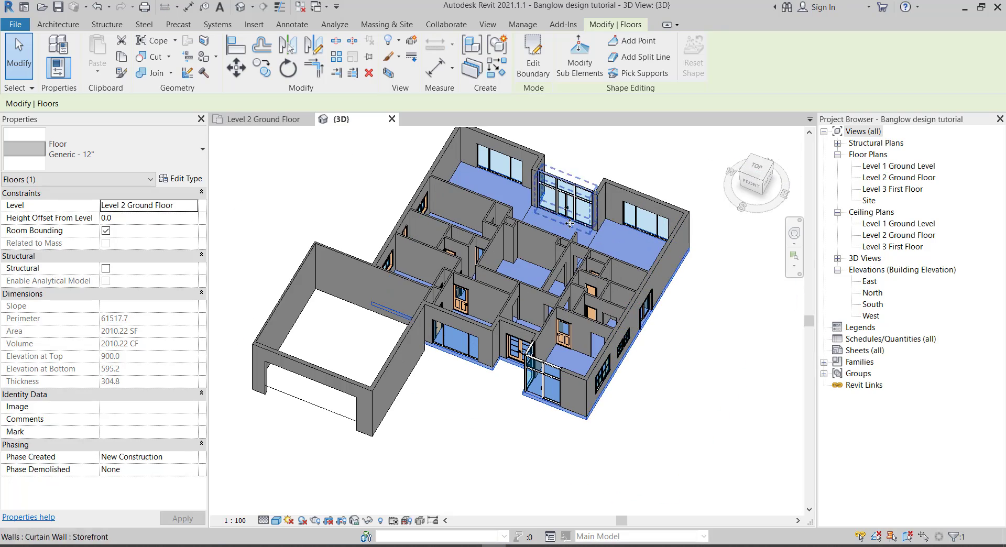
scroll(614, 237, up, 4)
scroll(586, 237, down, 4)
scroll(567, 437, up, 1)
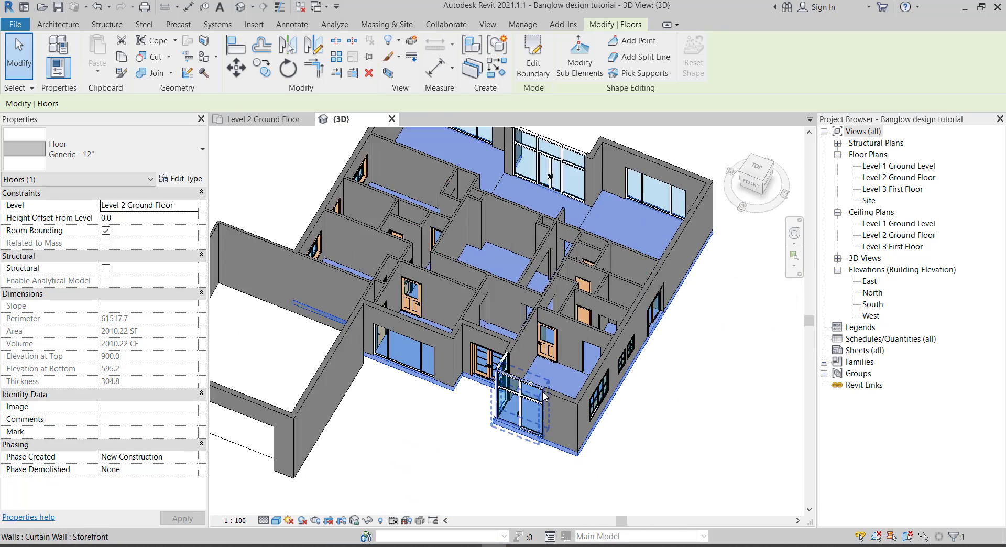
scroll(567, 437, up, 2)
scroll(566, 438, down, 2)
scroll(567, 437, up, 2)
scroll(563, 408, up, 4)
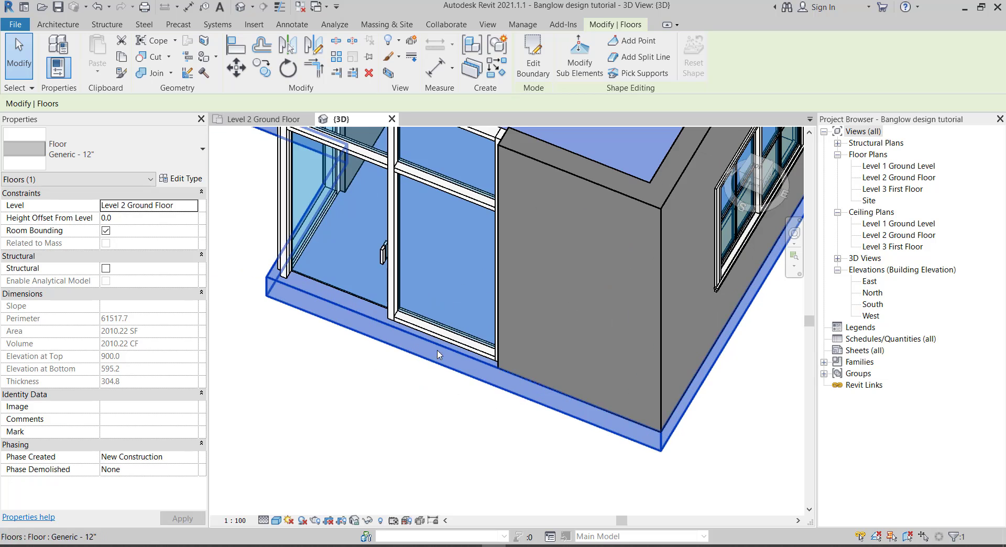
scroll(557, 363, up, 1)
scroll(557, 359, down, 3)
scroll(577, 367, up, 4)
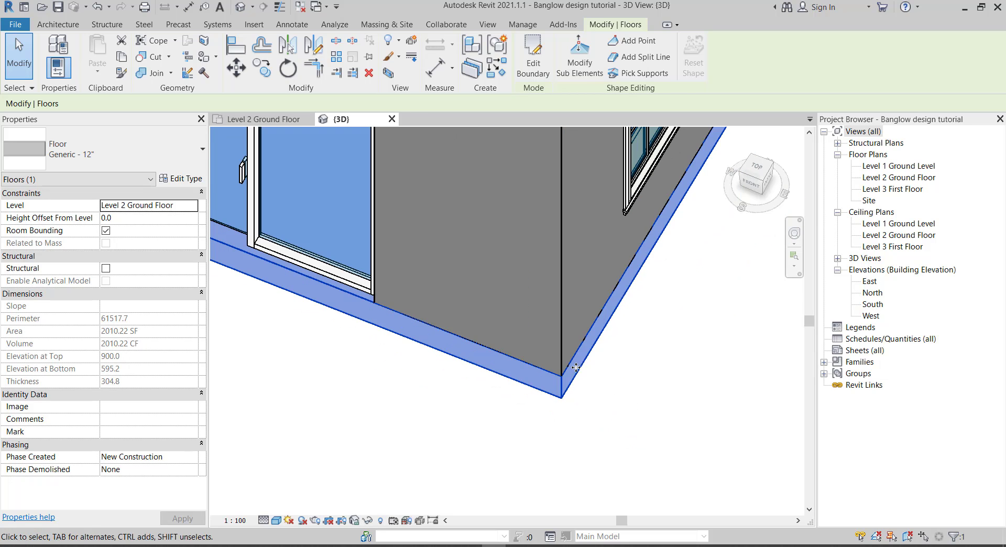
scroll(586, 384, down, 3)
scroll(552, 344, up, 3)
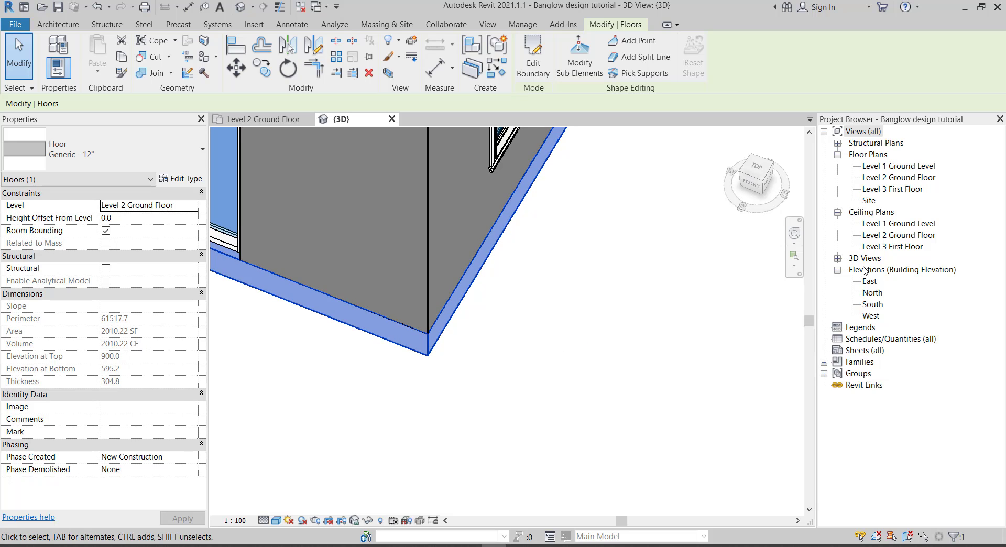
Check the slab edge at Level 2 Ground Floor (900) in the East elevation, then return to {3D}.
double_click(867, 286)
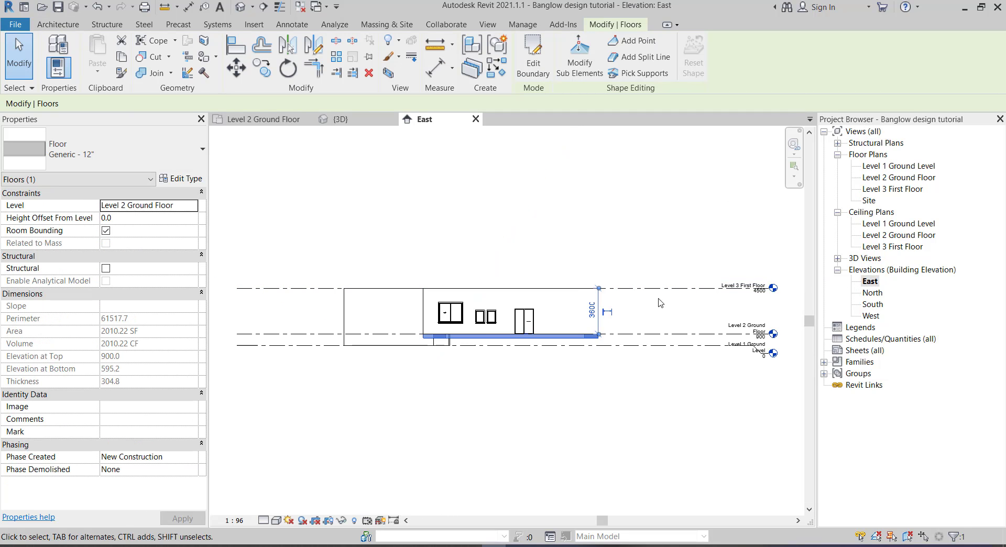
scroll(520, 316, up, 2)
scroll(520, 316, up, 3)
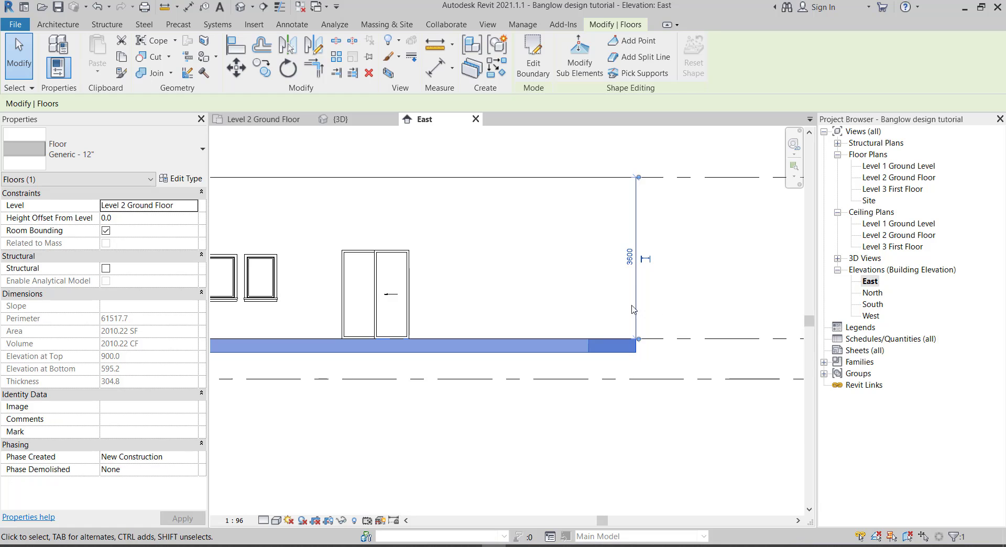
scroll(585, 320, up, 1)
scroll(580, 273, up, 1)
scroll(556, 314, up, 2)
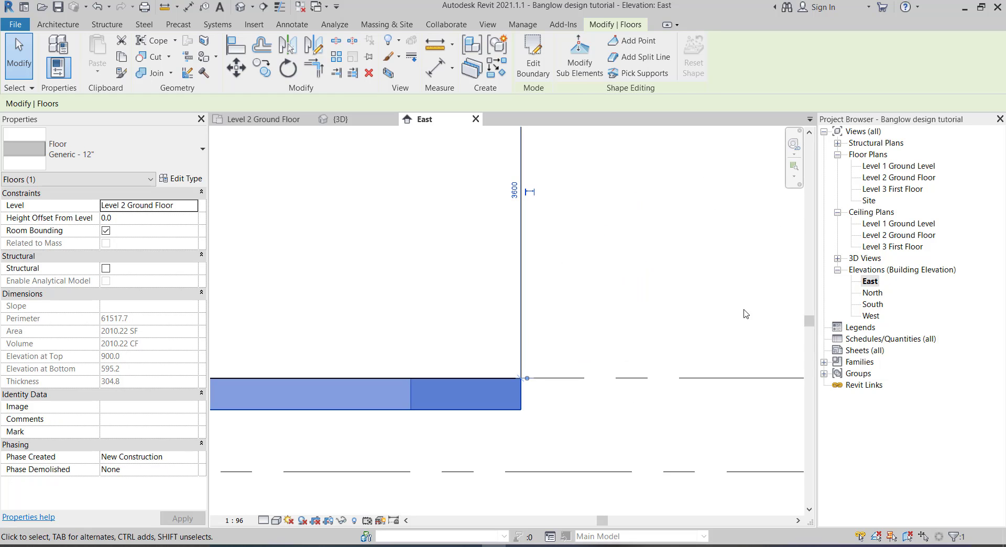
scroll(537, 386, down, 1)
scroll(534, 388, down, 2)
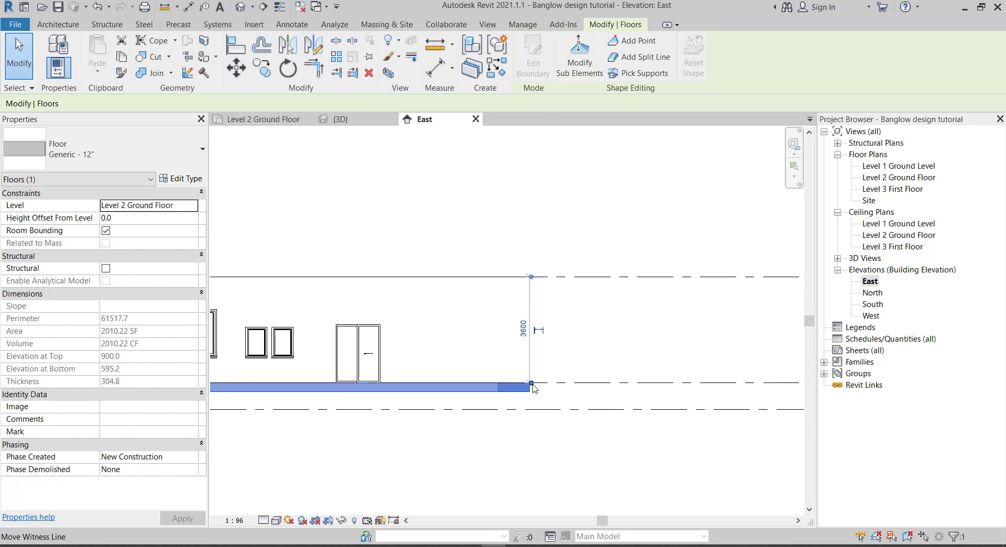
scroll(532, 388, down, 3)
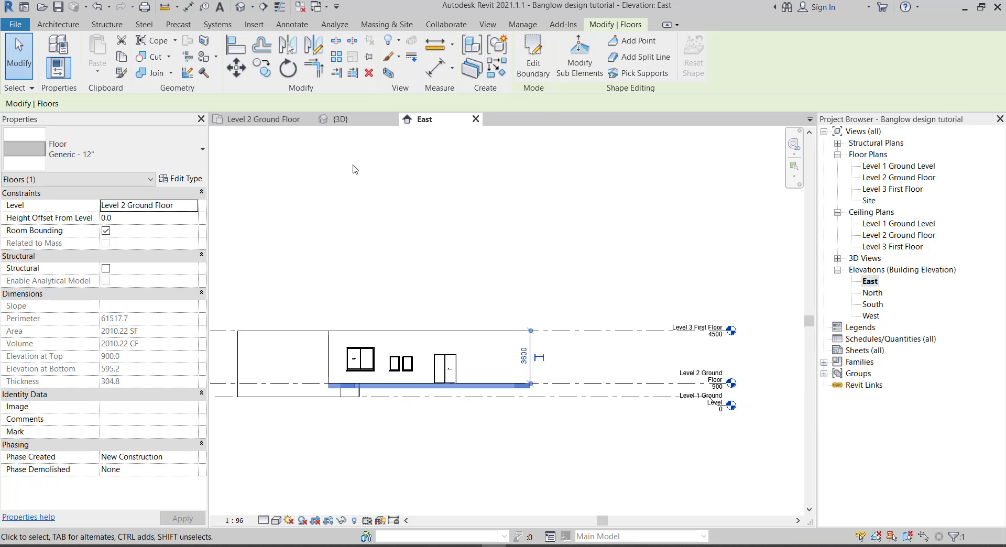
click(362, 120)
Deselect the floor slab and pan the 3D view to bring the house into view.
scroll(536, 403, down, 2)
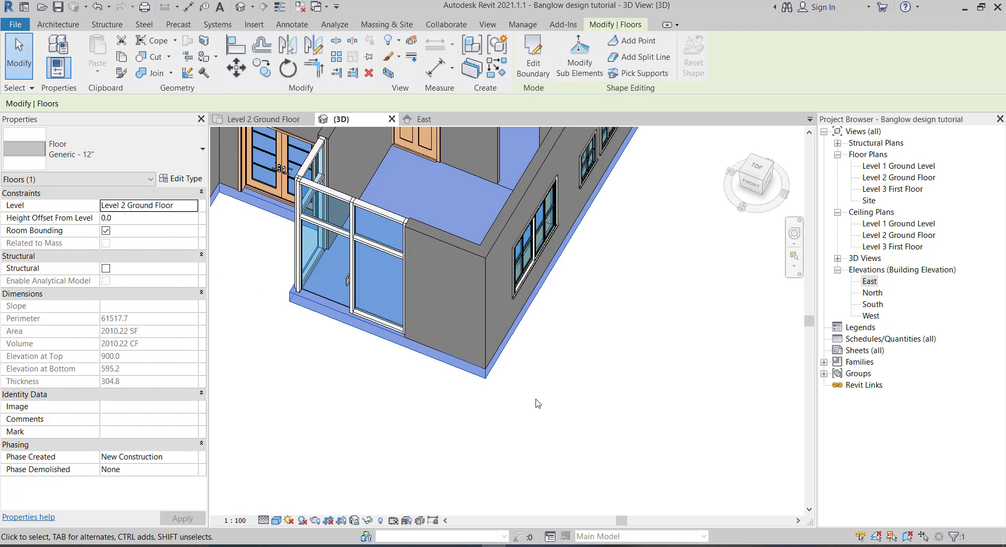
scroll(487, 418, down, 2)
click(433, 417)
scroll(535, 419, down, 2)
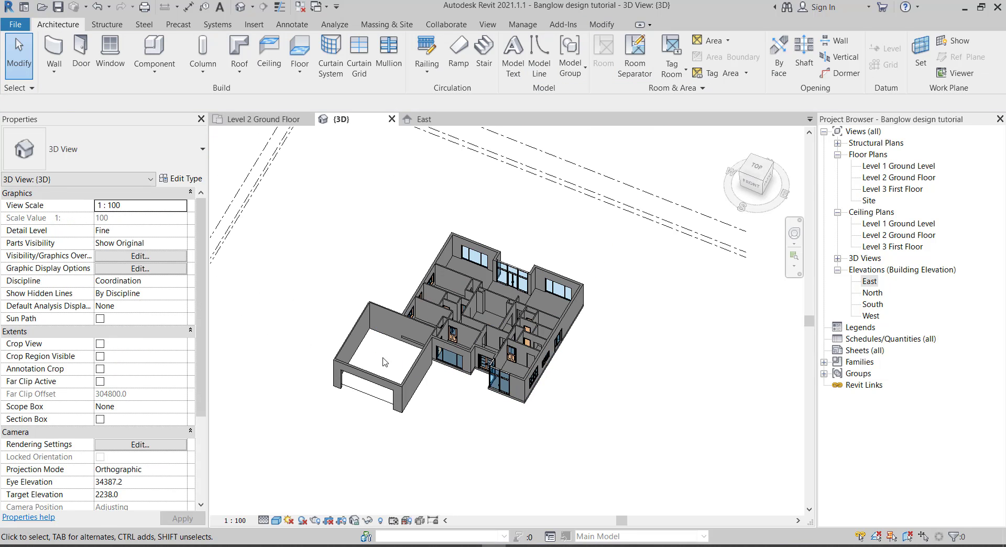
scroll(360, 377, up, 5)
mouse_move(516, 425)
middle_down()
mouse_move(547, 421)
mouse_move(515, 433)
mouse_move(535, 297)
middle_up()
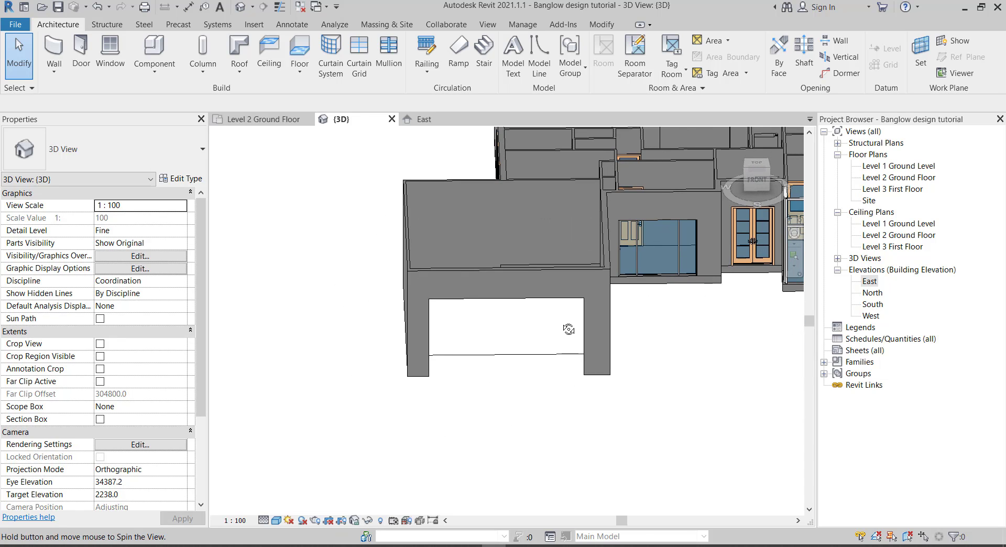
scroll(535, 298, down, 5)
scroll(506, 259, up, 6)
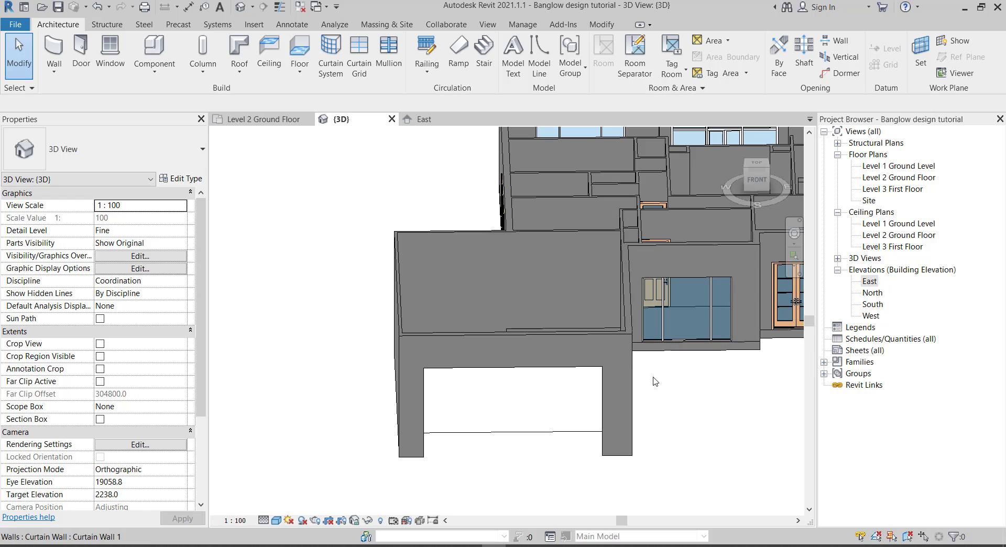
scroll(653, 406, down, 3)
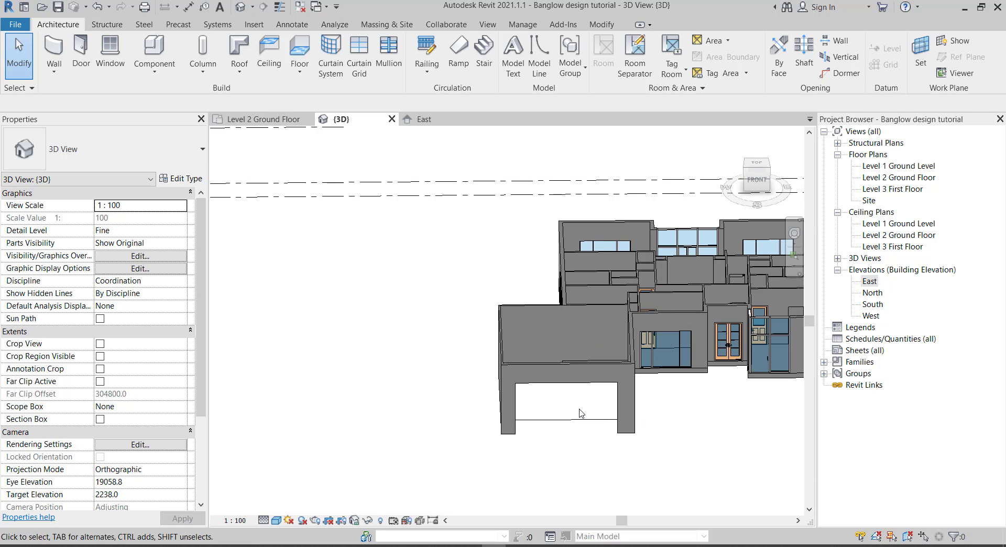
Open the Level 1 Ground Level floor plan and zoom in on the building.
double_click(896, 166)
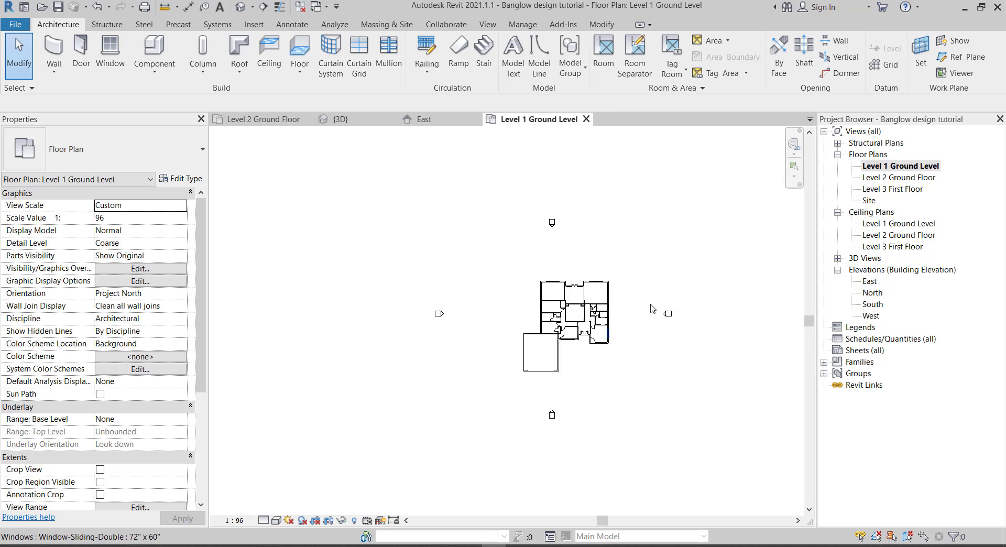
scroll(582, 341, up, 3)
scroll(555, 361, up, 2)
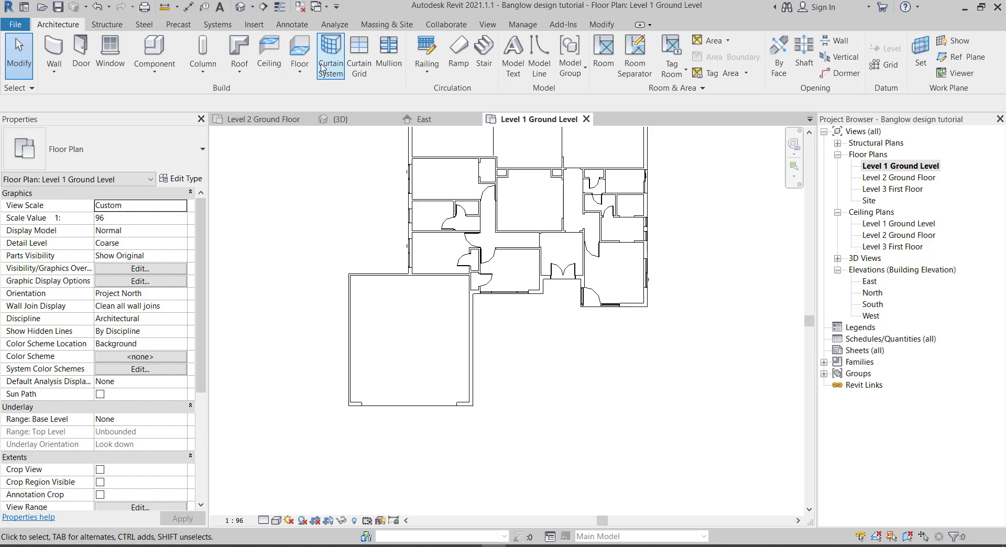
Start a Level 1 floor with the Line tool and sketch the first segments along the room's top wall.
click(295, 57)
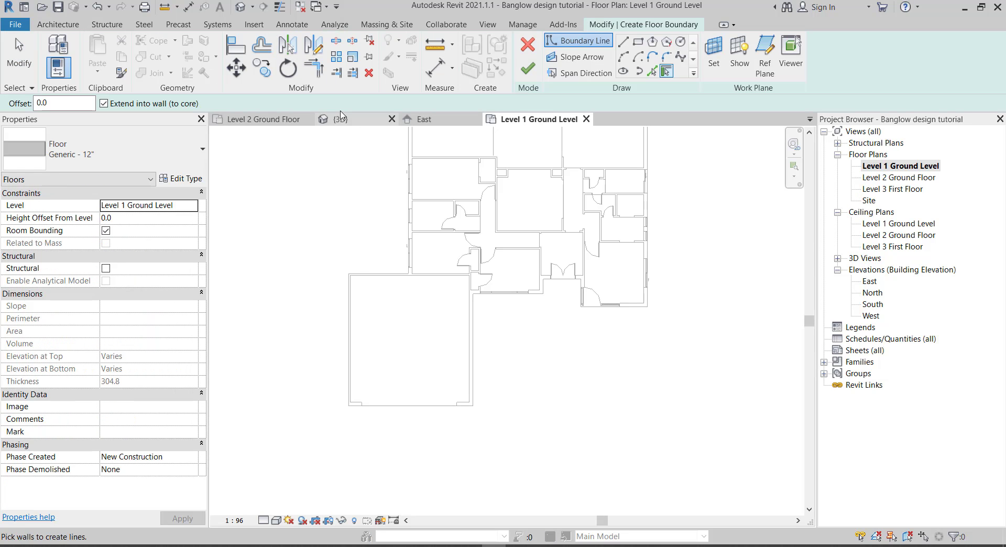
click(622, 46)
scroll(377, 240, up, 2)
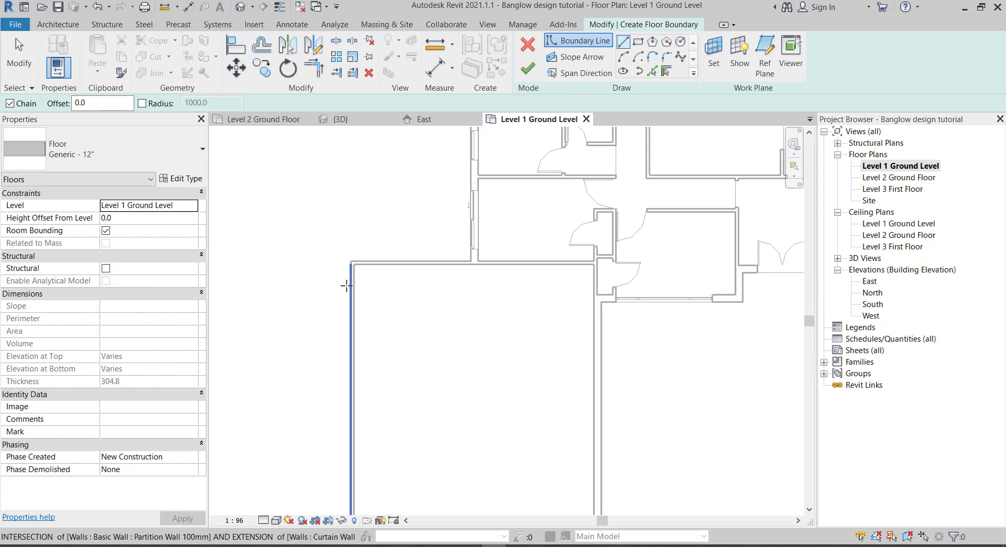
click(348, 270)
scroll(640, 254, up, 2)
scroll(692, 265, down, 1)
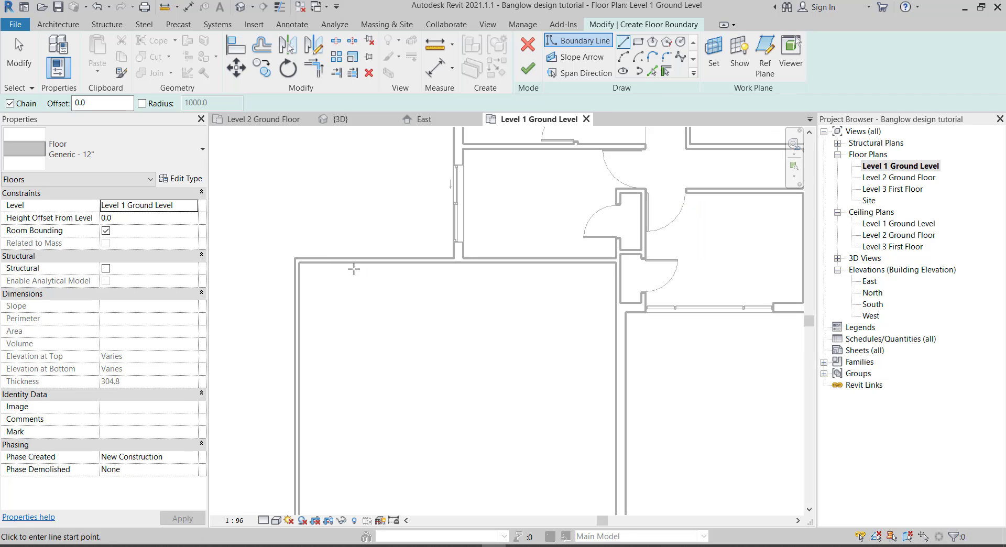
click(294, 258)
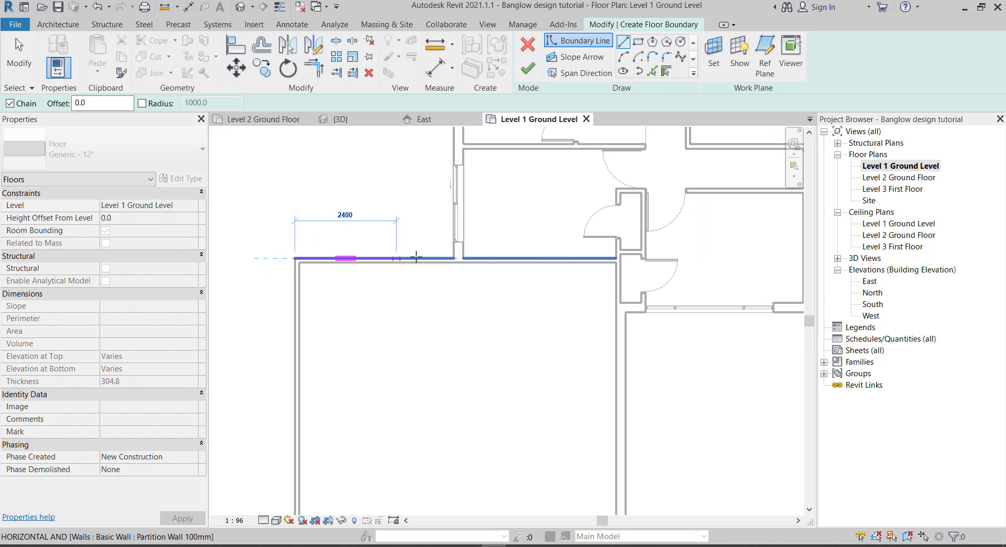
click(453, 258)
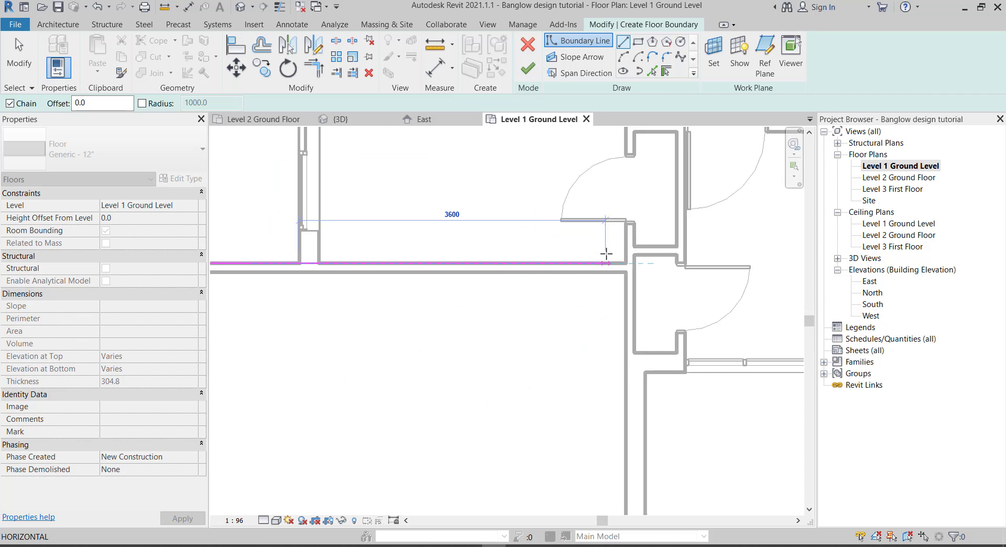
scroll(619, 257, up, 2)
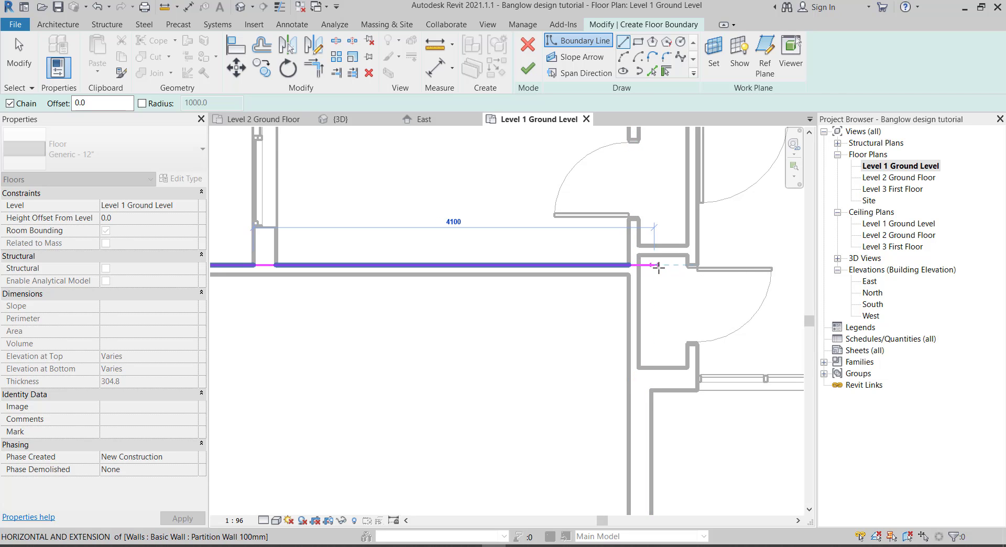
key(Escape)
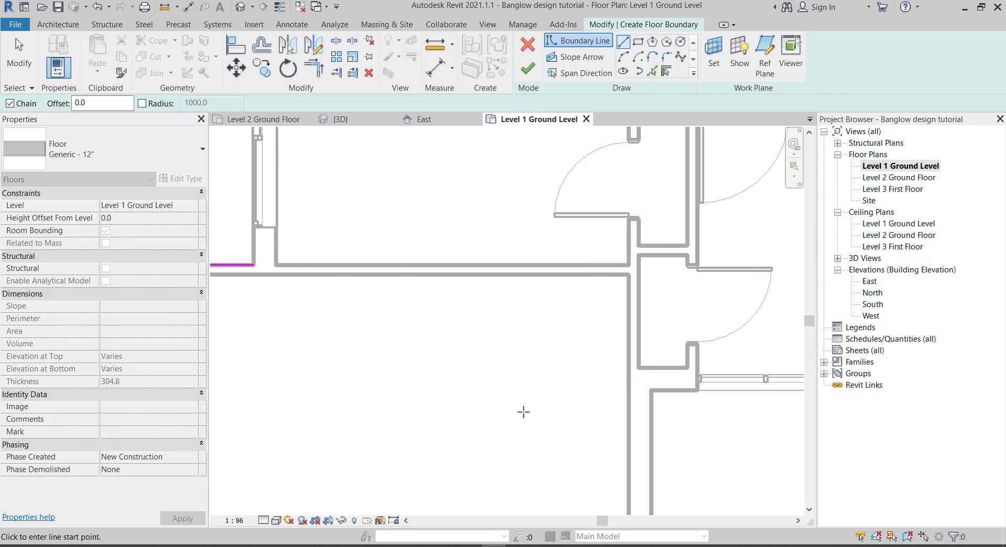
Trace the left, bottom and right inner walls of the lower-left room, close the loop, and finish.
scroll(545, 411, down, 2)
scroll(449, 405, down, 2)
scroll(446, 409, up, 3)
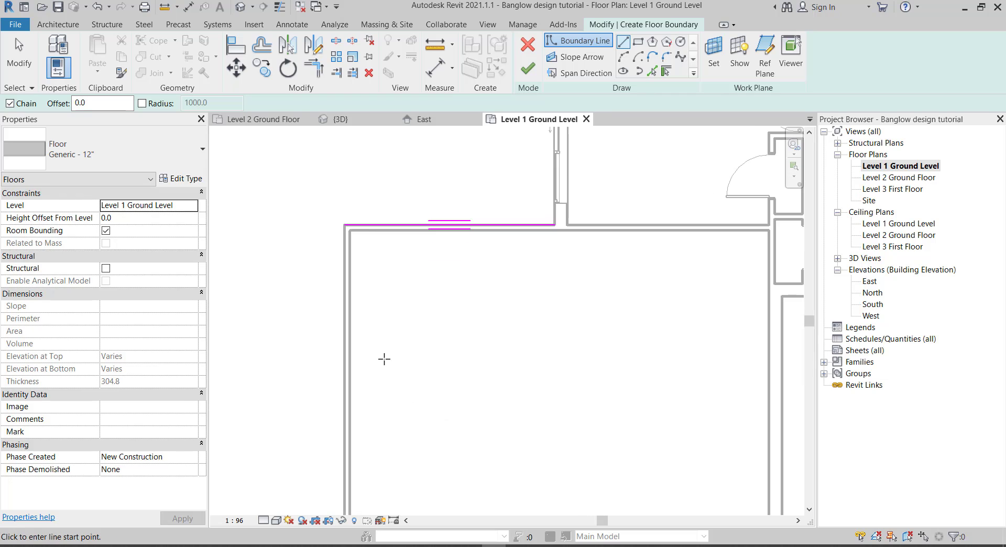
click(345, 225)
scroll(345, 367, down, 2)
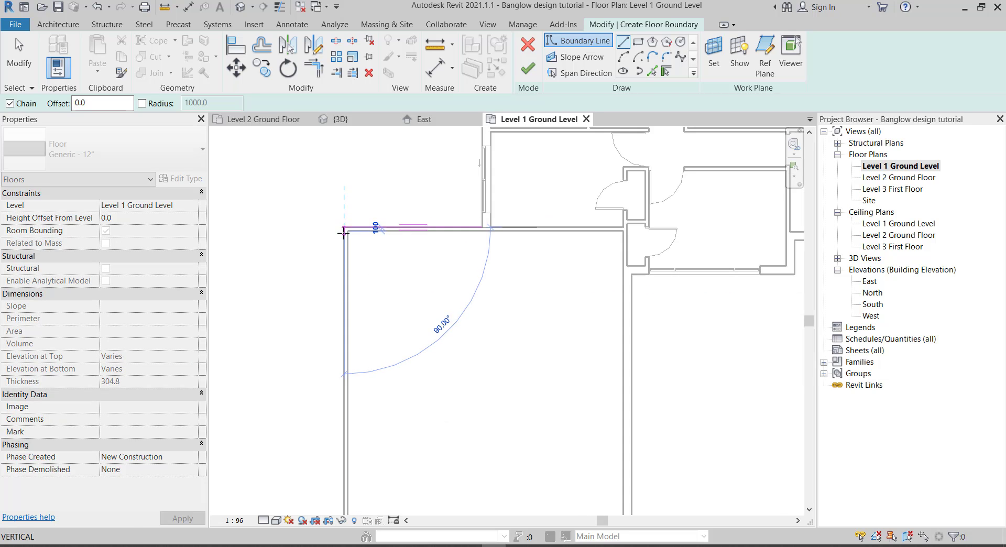
scroll(346, 389, up, 3)
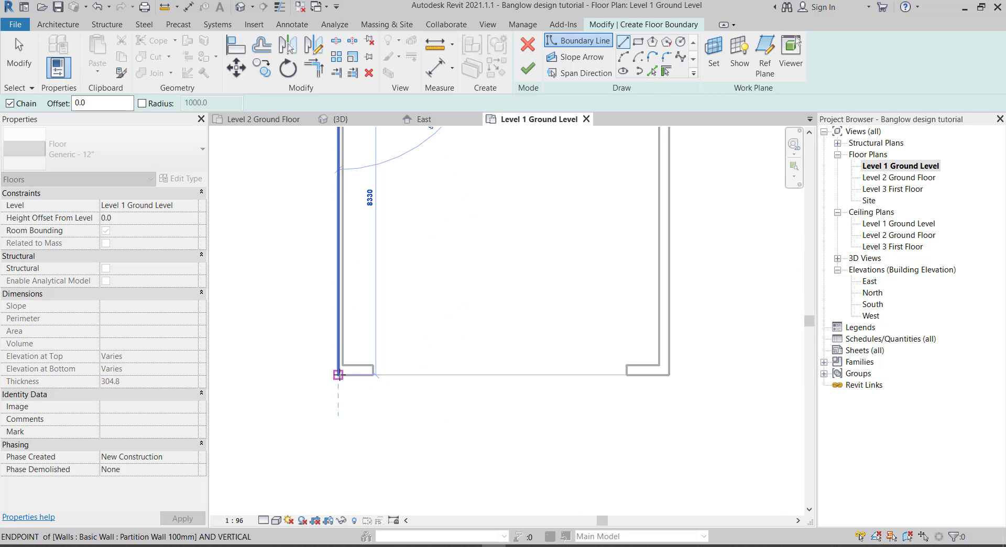
click(338, 375)
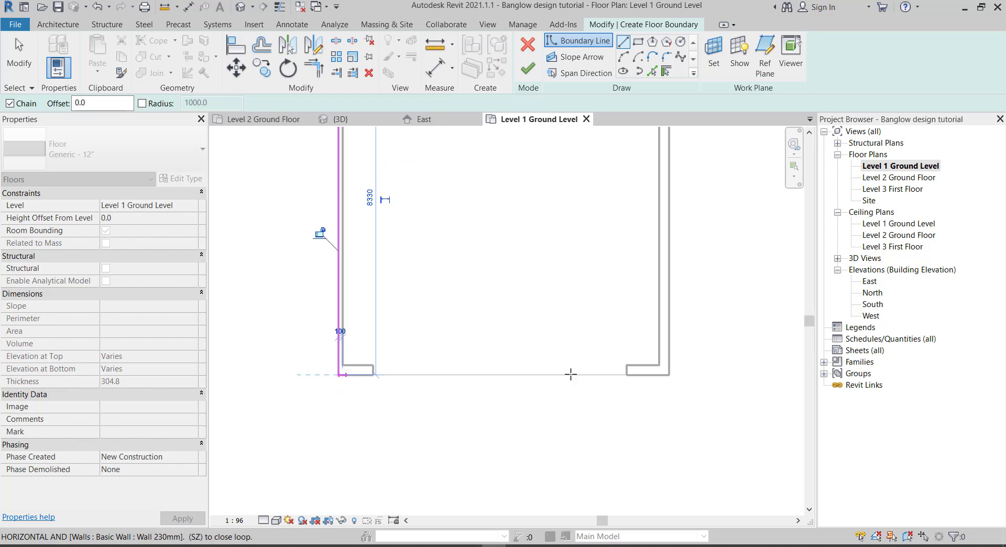
click(670, 375)
scroll(671, 375, down, 2)
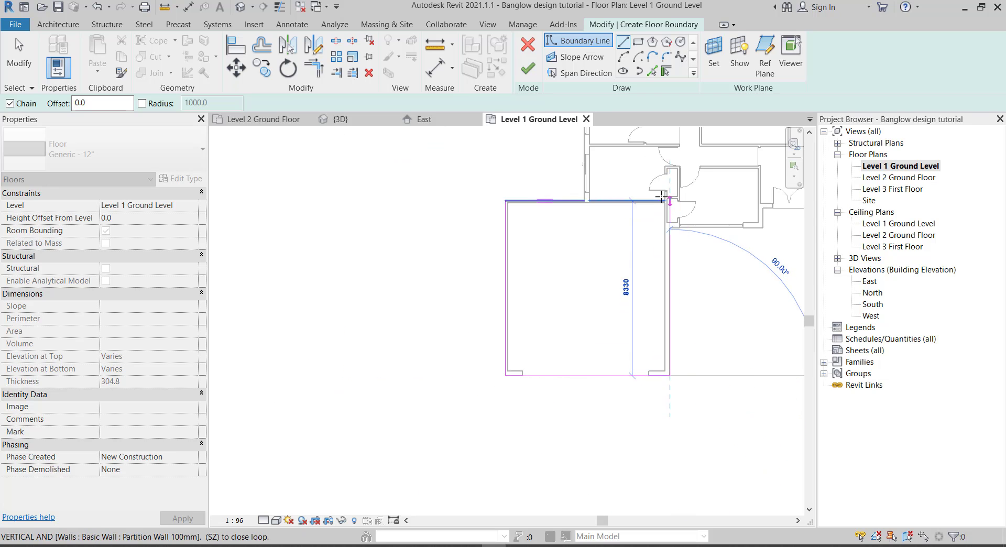
scroll(668, 199, up, 2)
scroll(673, 200, up, 2)
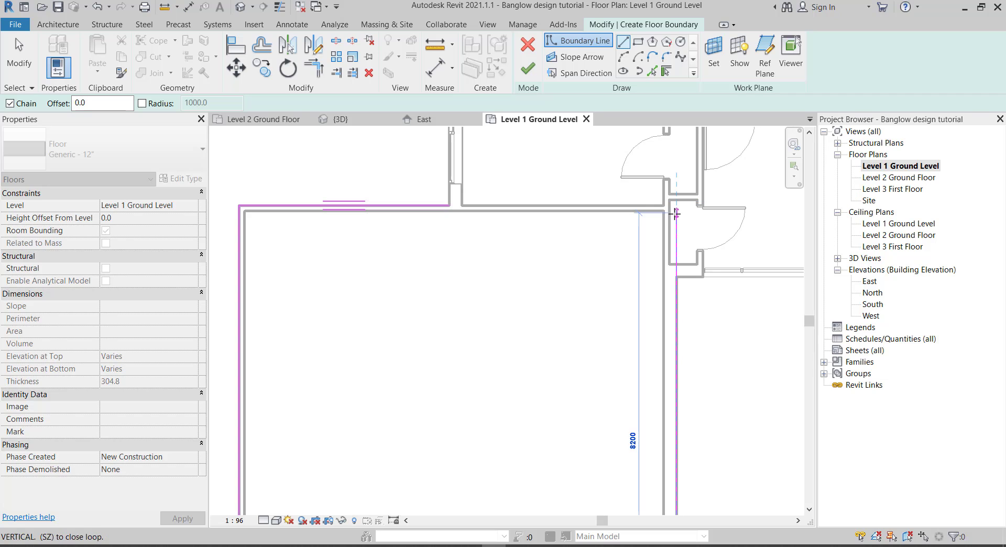
scroll(676, 205, up, 1)
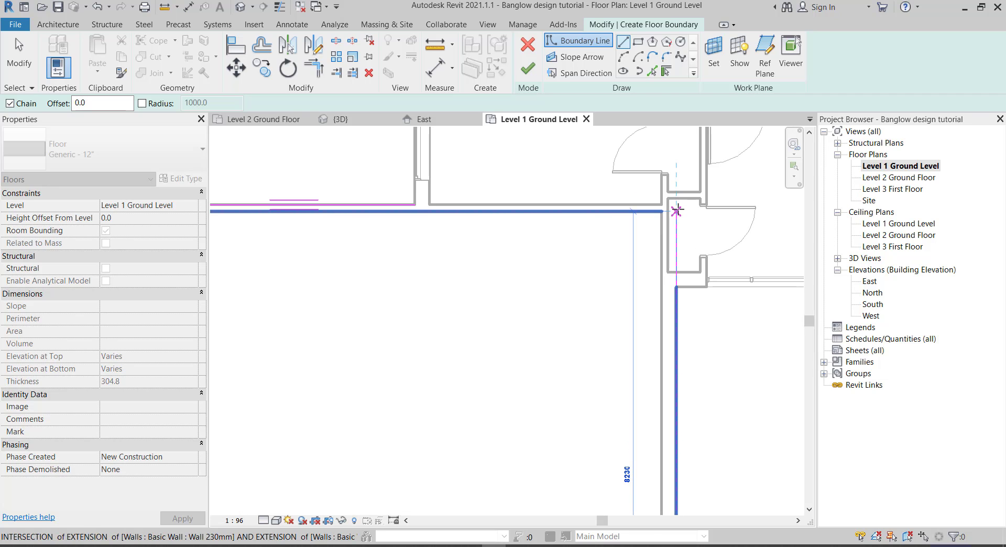
click(676, 205)
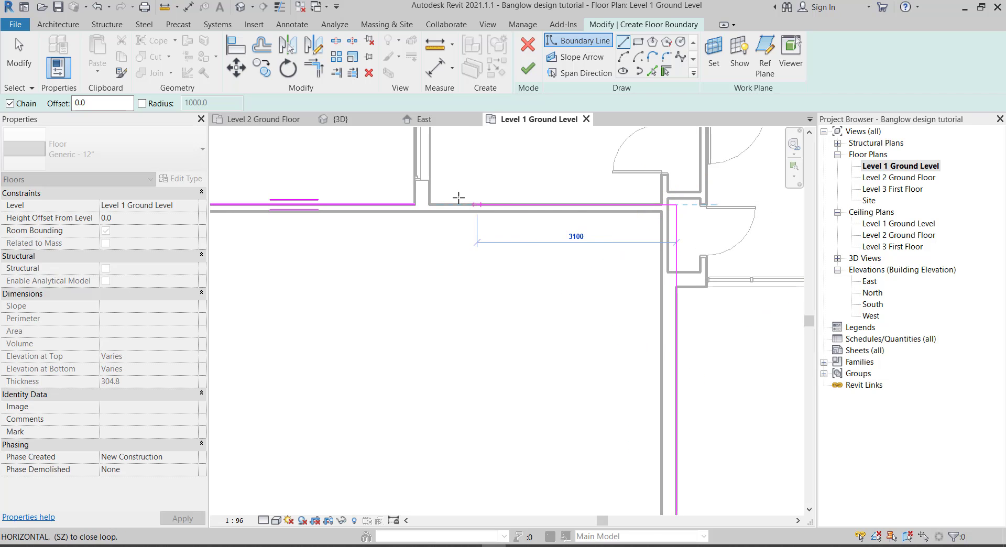
click(414, 205)
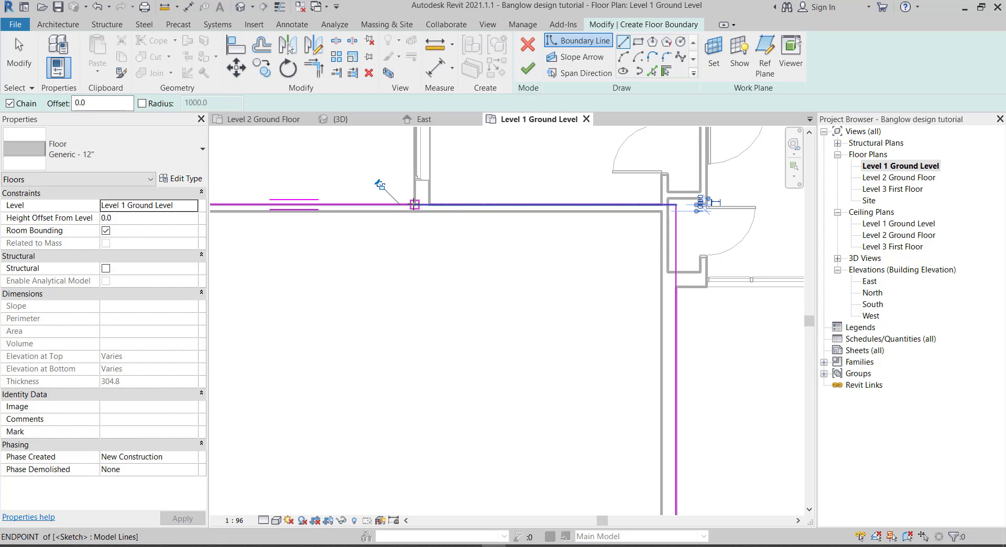
click(528, 68)
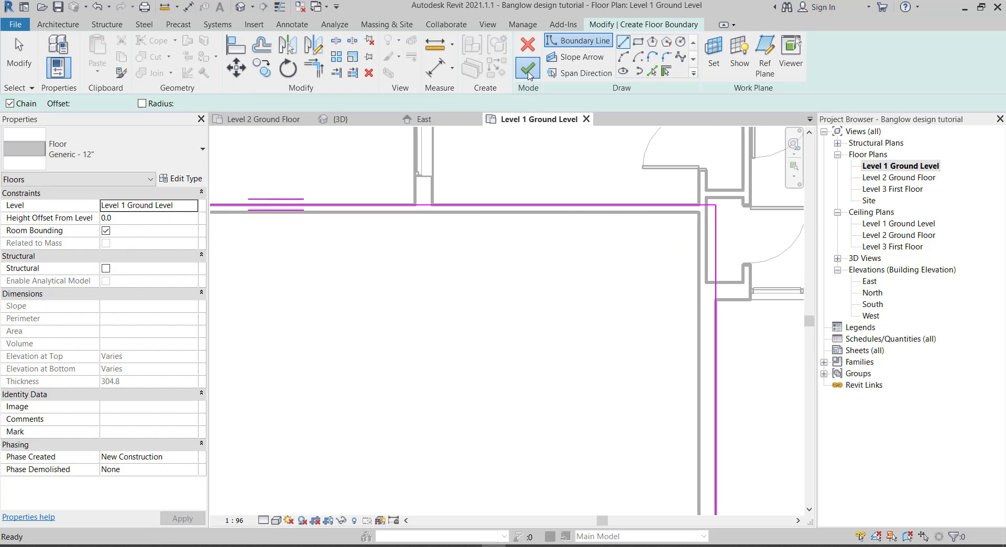
Deselect the floor and orbit the 3D view to inspect the slab underside, walls, doors and windows.
scroll(524, 273, down, 1)
click(647, 365)
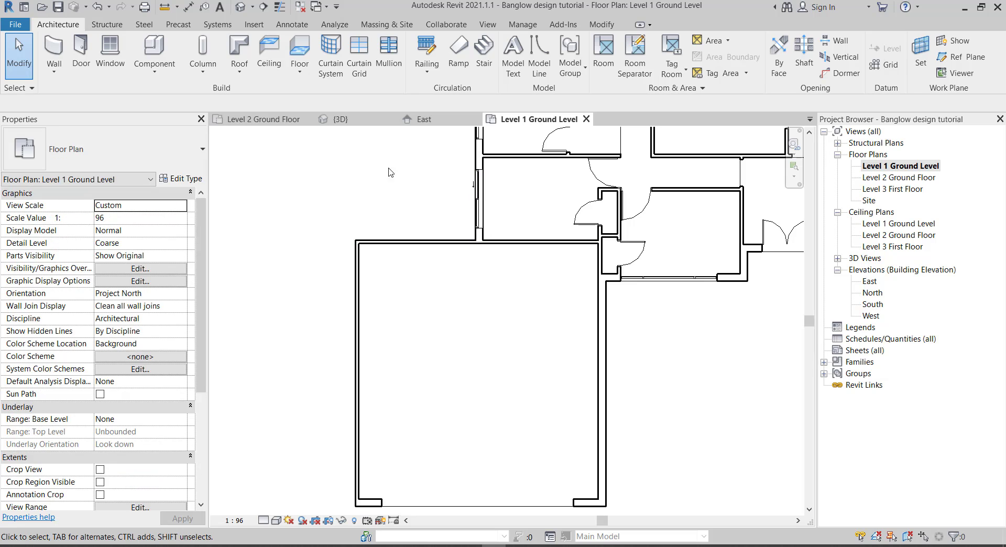
click(370, 121)
scroll(465, 305, down, 2)
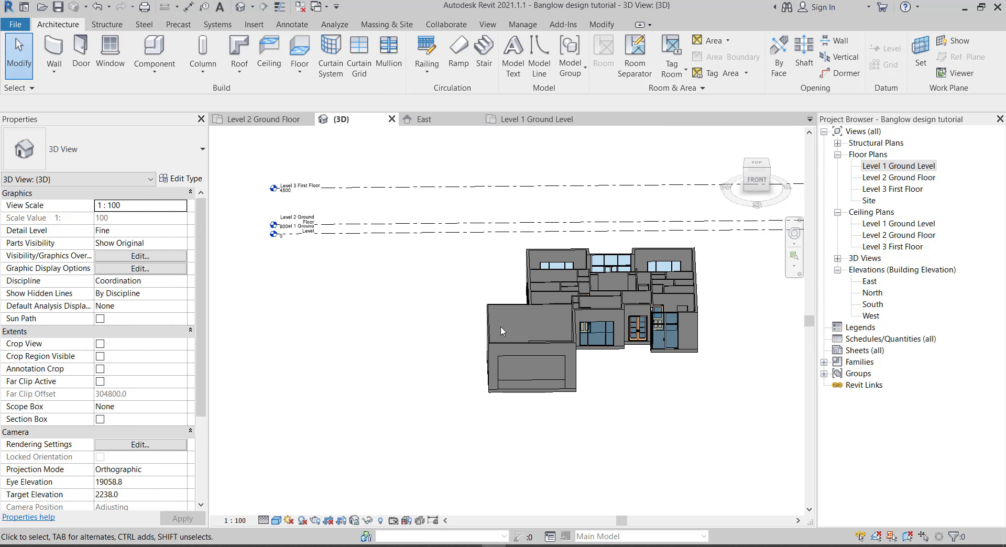
shift+middle_drag(479, 361, 539, 396)
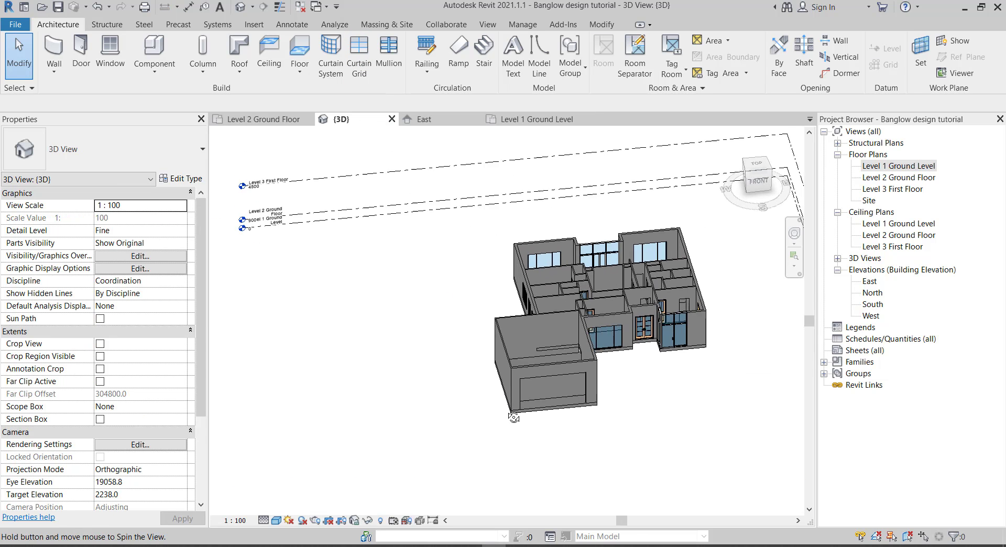
scroll(539, 396, up, 5)
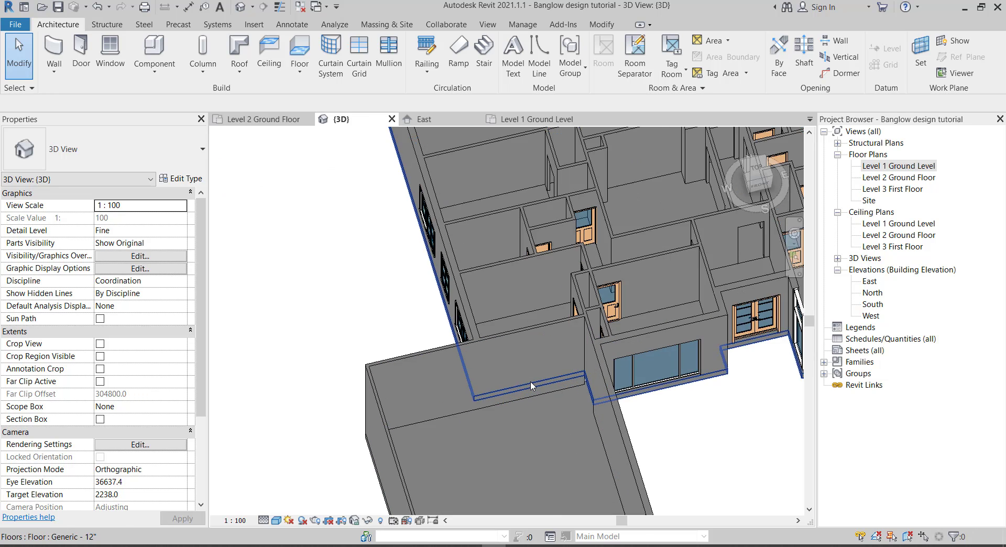
scroll(650, 409, down, 2)
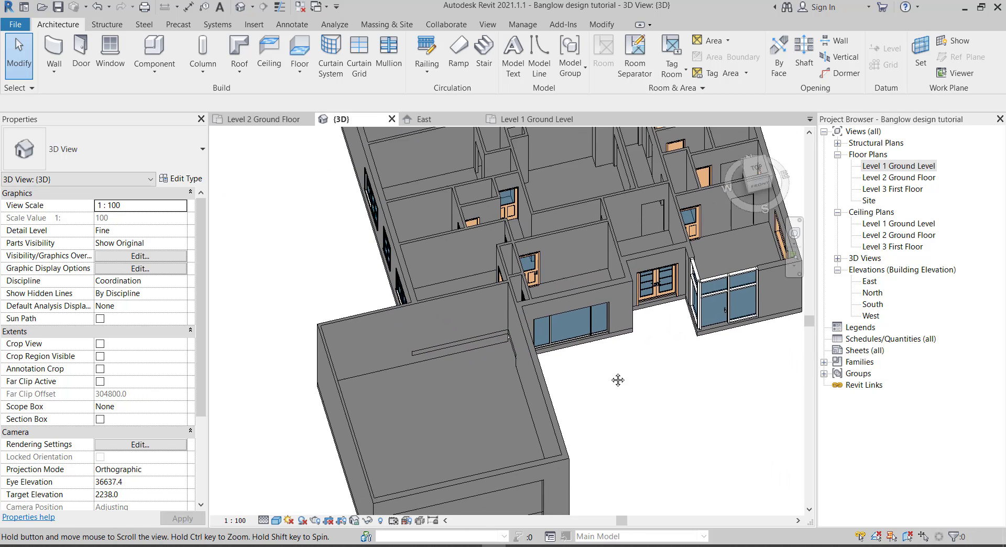
scroll(616, 380, down, 1)
scroll(602, 391, down, 2)
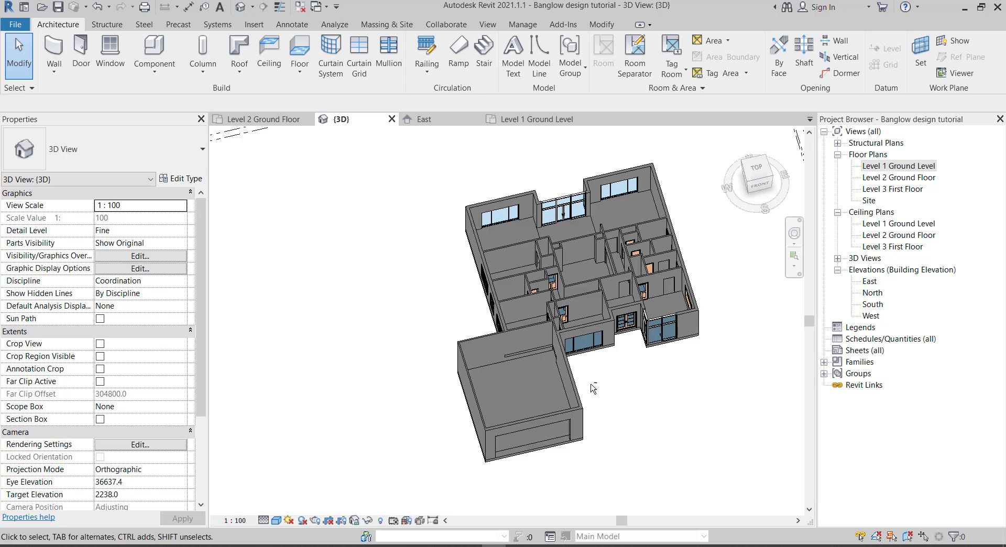
mouse_move(593, 388)
shift+middle_down()
mouse_move(508, 187)
mouse_move(444, 302)
mouse_move(498, 350)
shift+middle_up()
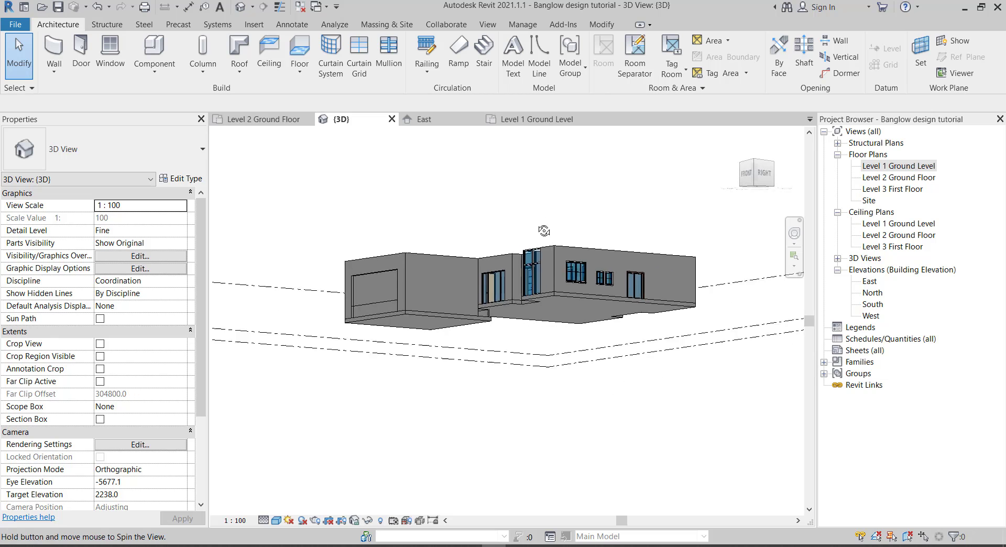
shift+middle_drag(524, 201, 456, 304)
scroll(451, 315, up, 5)
scroll(445, 319, up, 3)
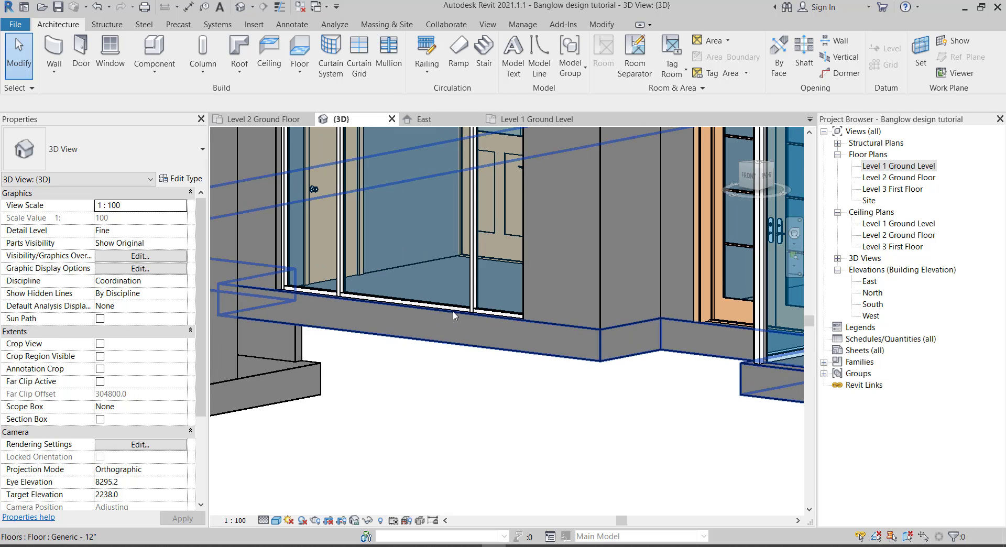
scroll(428, 346, down, 2)
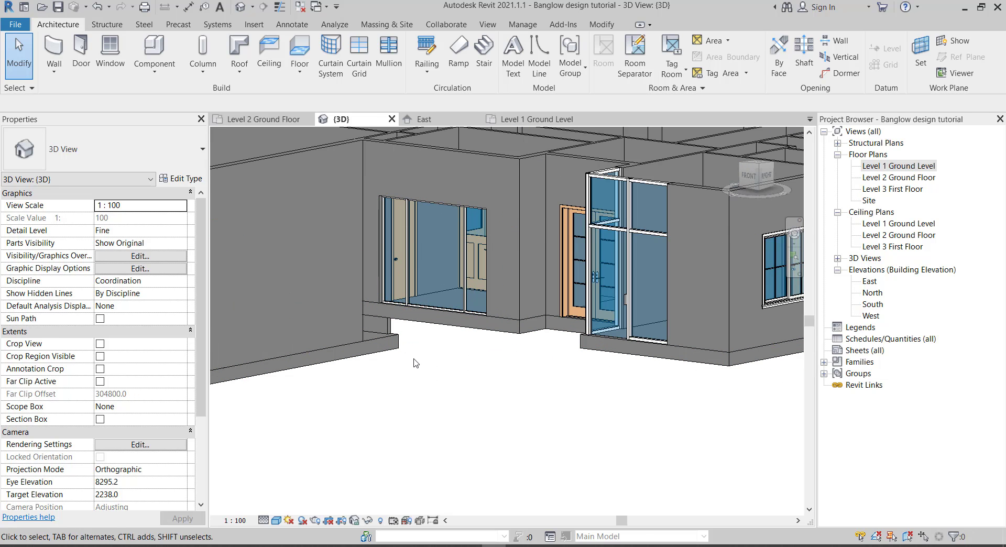
scroll(446, 365, down, 3)
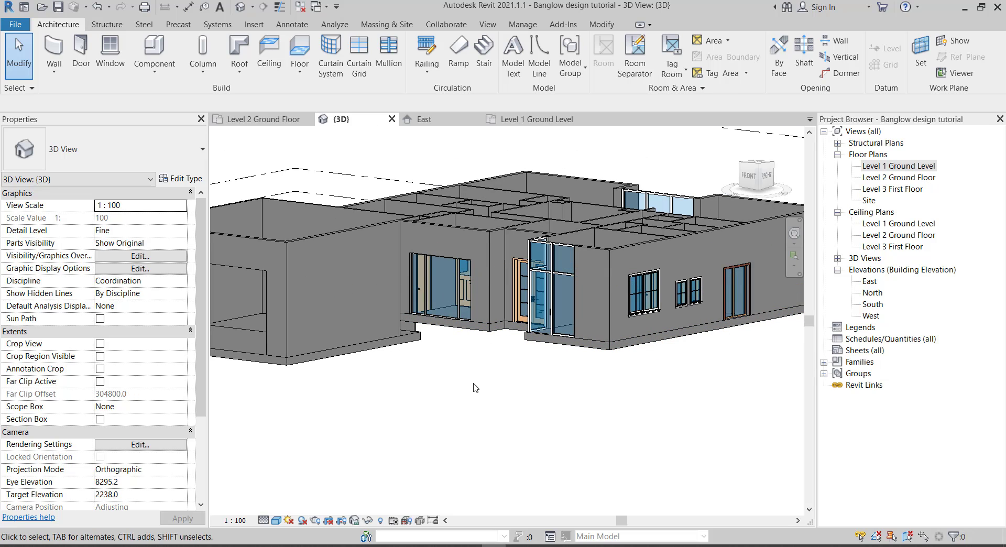
mouse_move(494, 389)
shift+middle_down()
mouse_move(568, 386)
mouse_move(466, 399)
mouse_move(389, 270)
shift+middle_up()
mouse_move(376, 271)
shift+middle_down()
mouse_move(477, 347)
mouse_move(462, 351)
shift+middle_up()
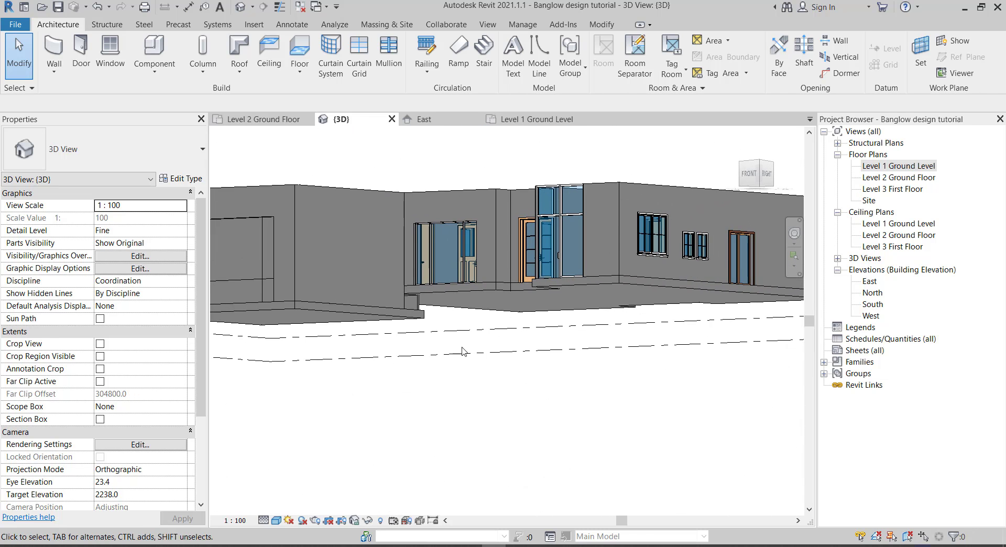
scroll(427, 344, up, 2)
scroll(440, 341, up, 2)
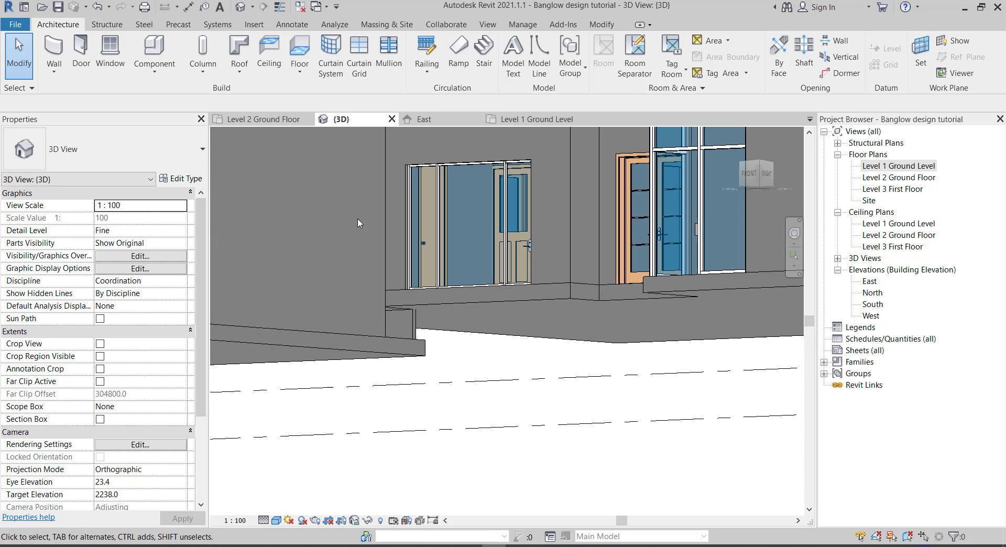
scroll(457, 339, down, 5)
Reopen the Level 1 Ground Level plan and zoom to fit the whole building with ZF.
click(262, 119)
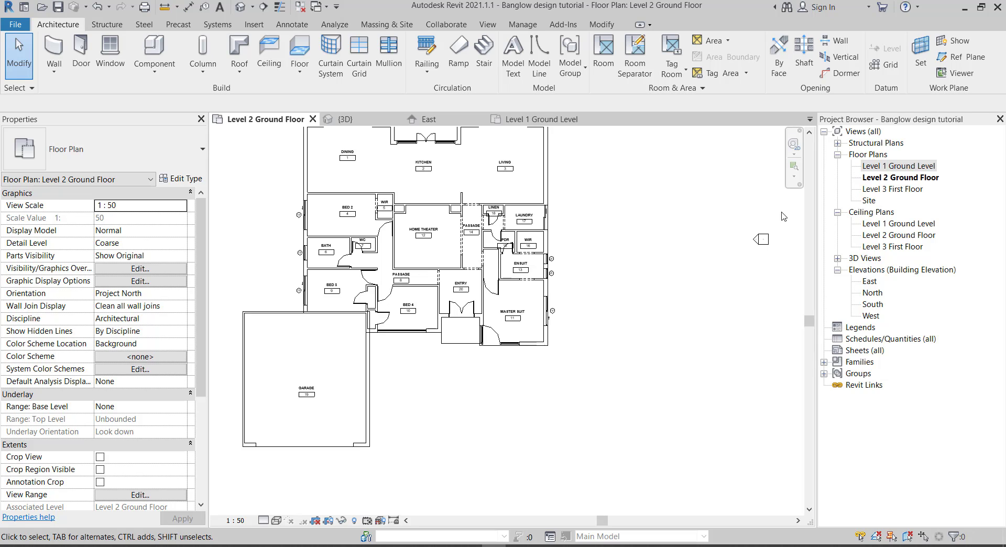
double_click(925, 166)
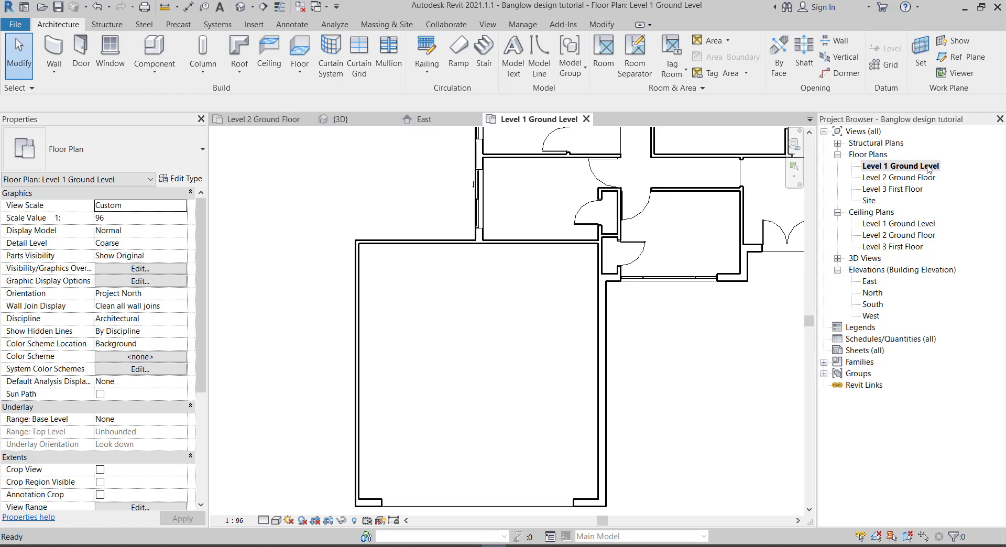
key(z)
key(f)
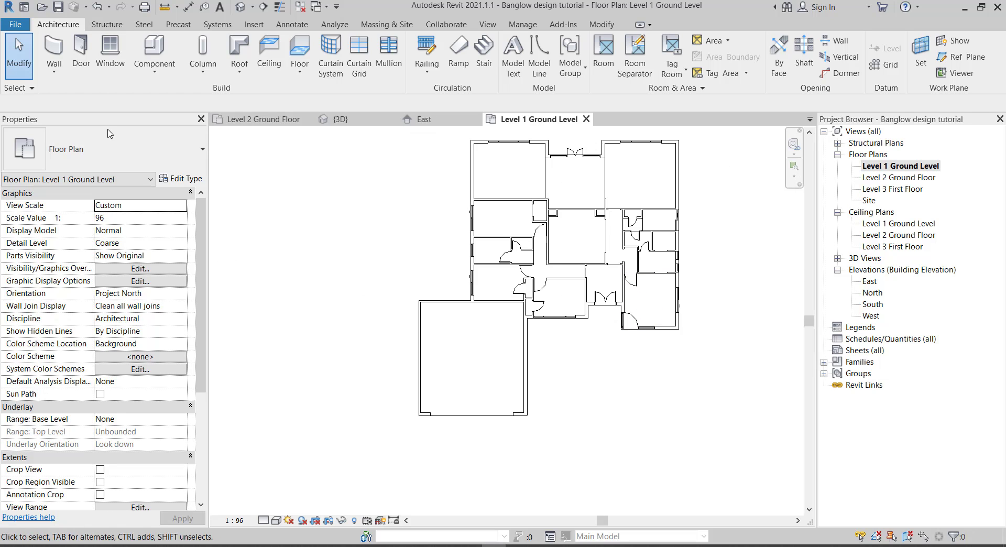
click(54, 53)
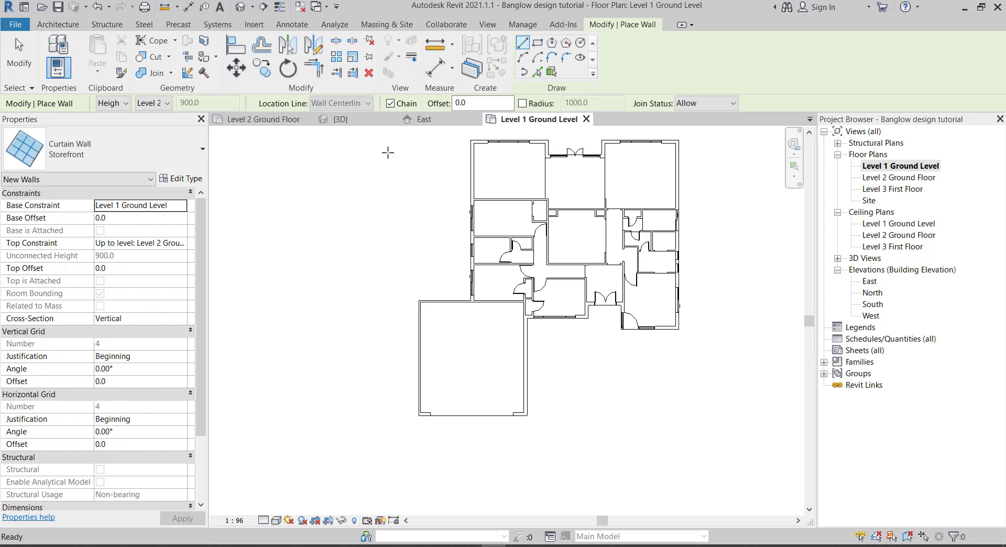
scroll(465, 191, up, 2)
Pick the left exterior wall and use CS to place more Basic Wall 230mm walls.
click(23, 64)
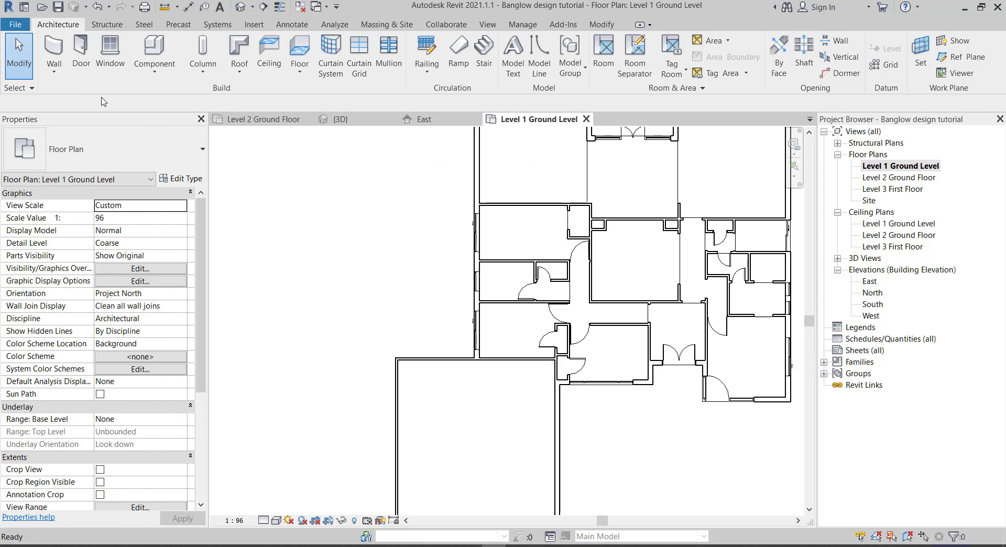
scroll(443, 207, down, 1)
scroll(452, 195, up, 1)
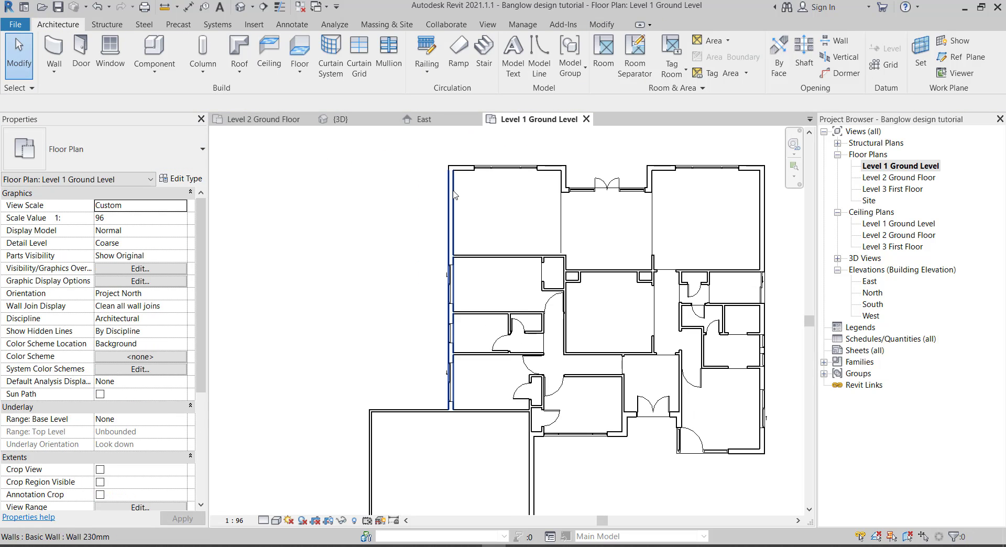
click(454, 198)
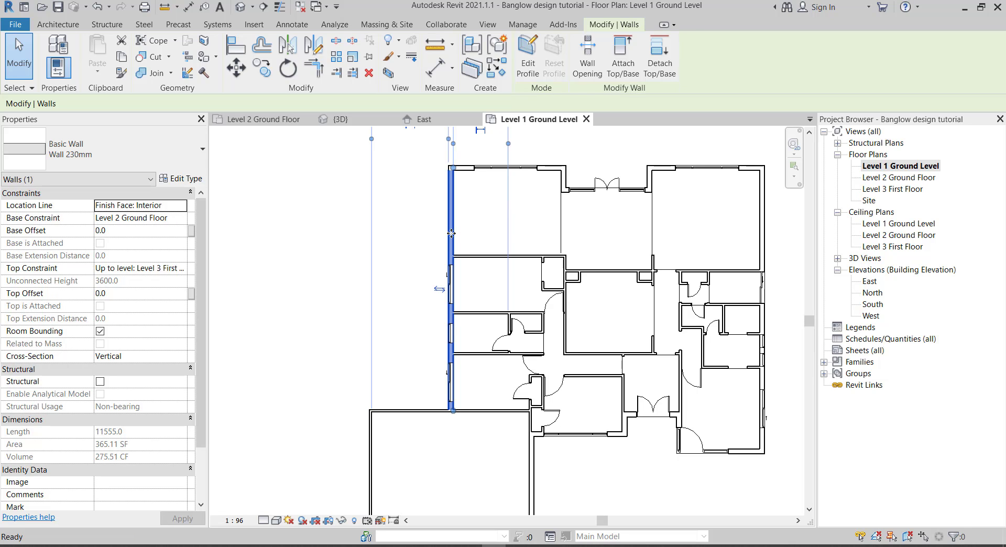
key(c)
key(s)
scroll(445, 173, up, 2)
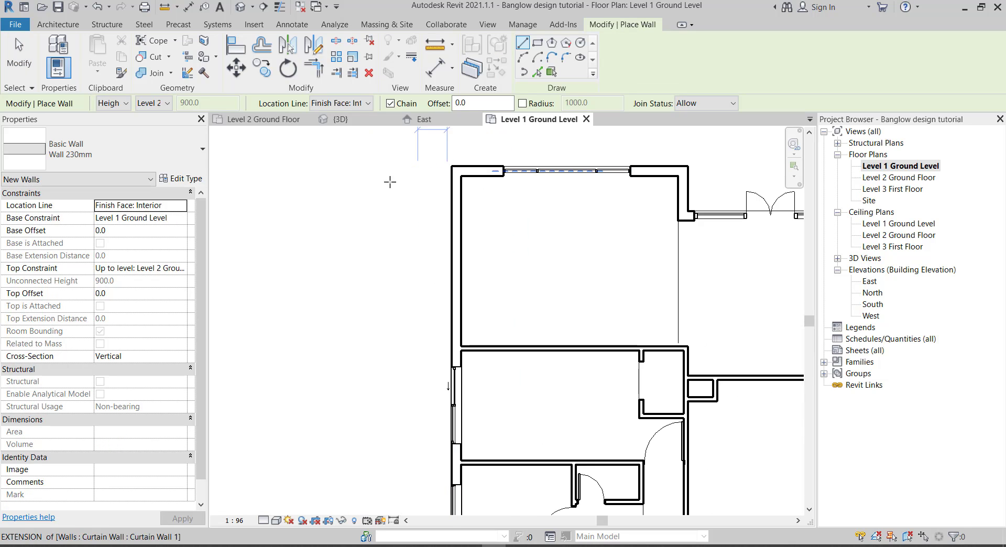
scroll(390, 182, down, 3)
scroll(286, 166, up, 2)
scroll(285, 166, down, 1)
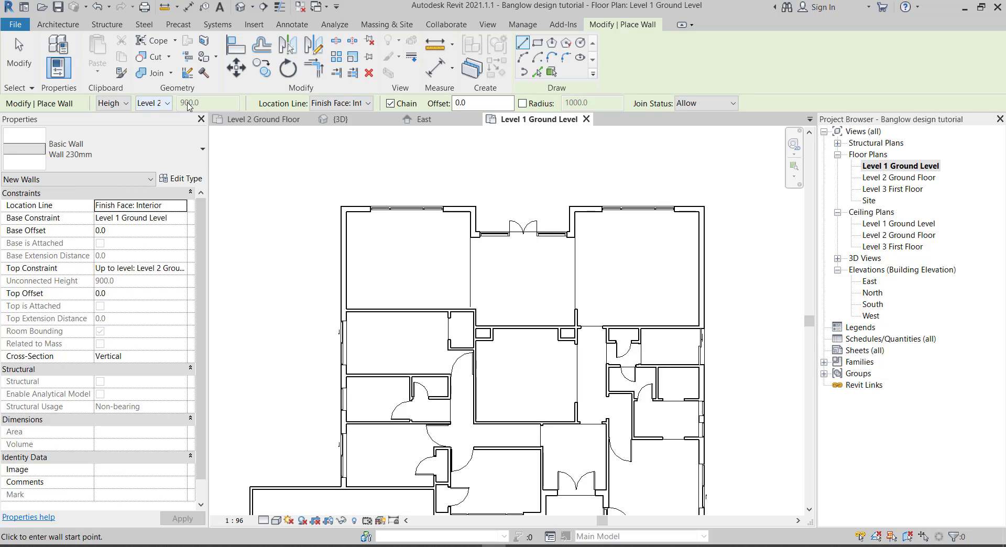
Keep Location Line at Finish Face: Interior and start the wall at the top-left corner, flipped inward.
click(368, 104)
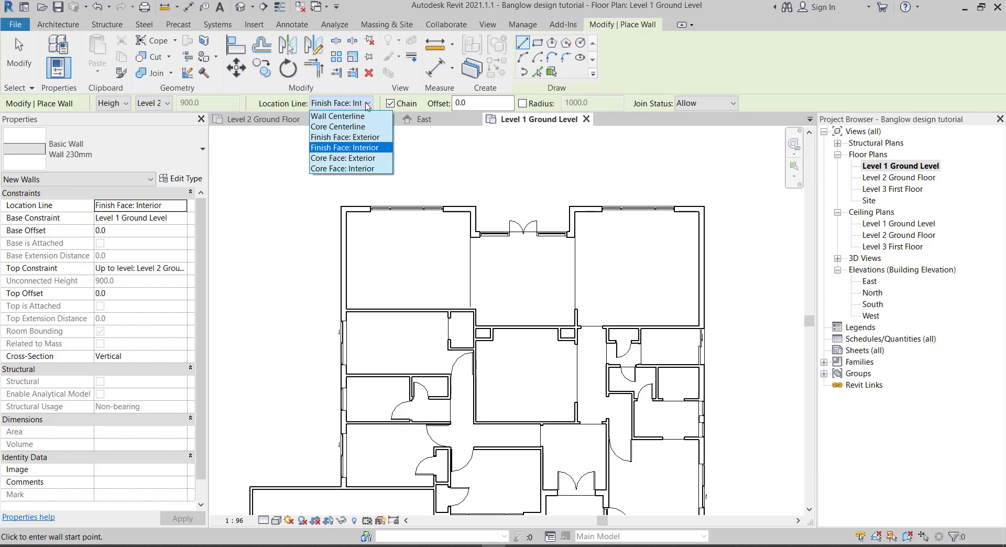
click(346, 147)
scroll(325, 201, up, 5)
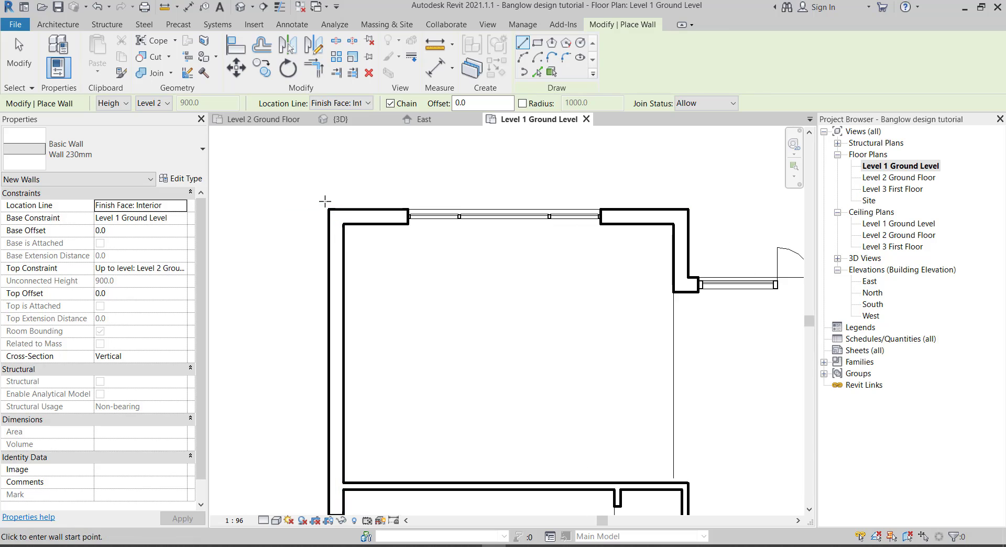
click(329, 210)
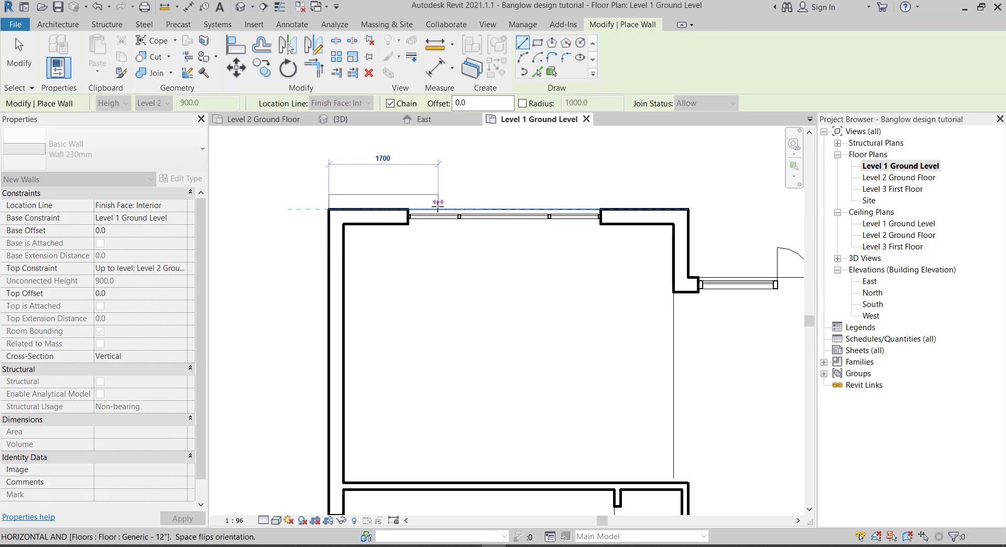
key(space)
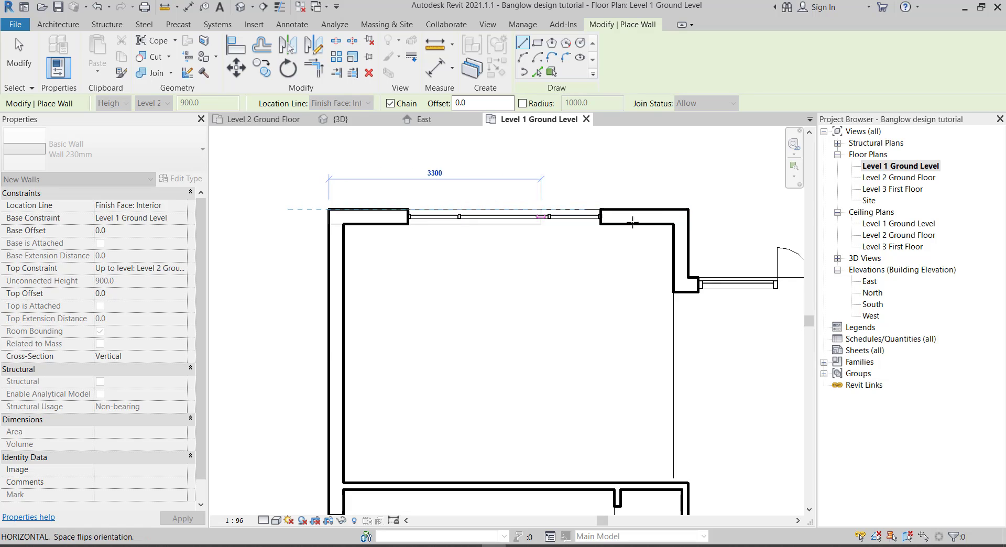
Chain 230mm wall segments through each top-outline corner to the top-right corner.
click(689, 209)
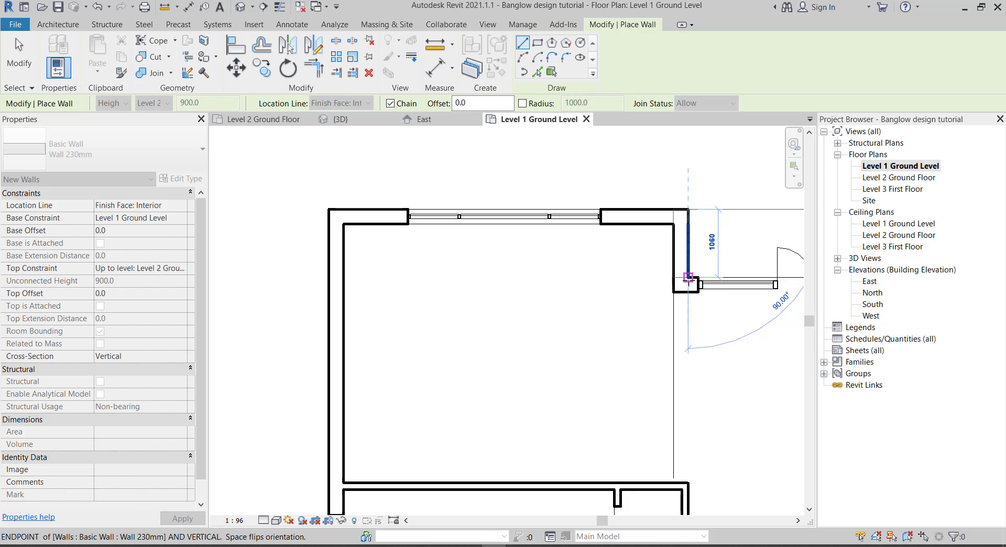
click(688, 277)
scroll(682, 278, down, 3)
scroll(754, 296, down, 2)
scroll(759, 299, up, 3)
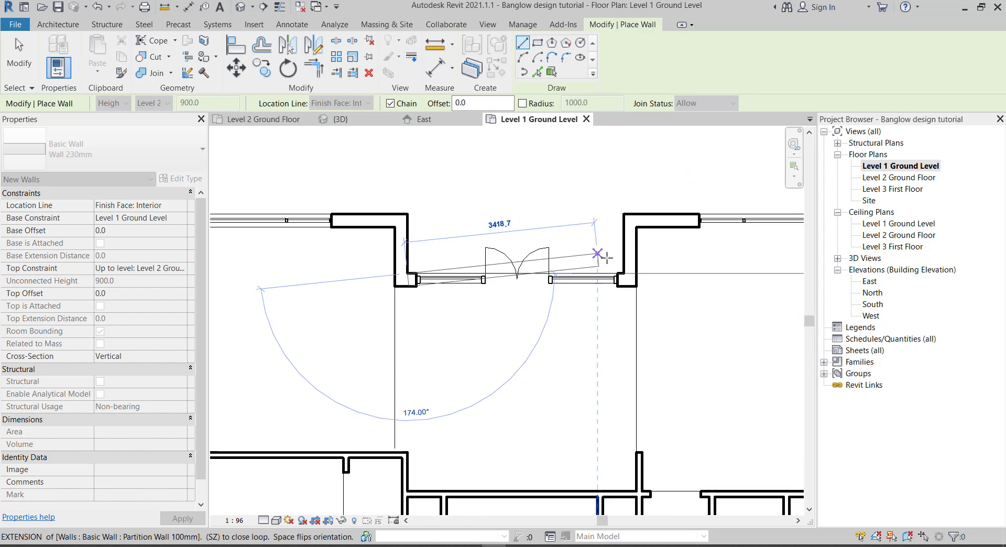
scroll(681, 236, up, 2)
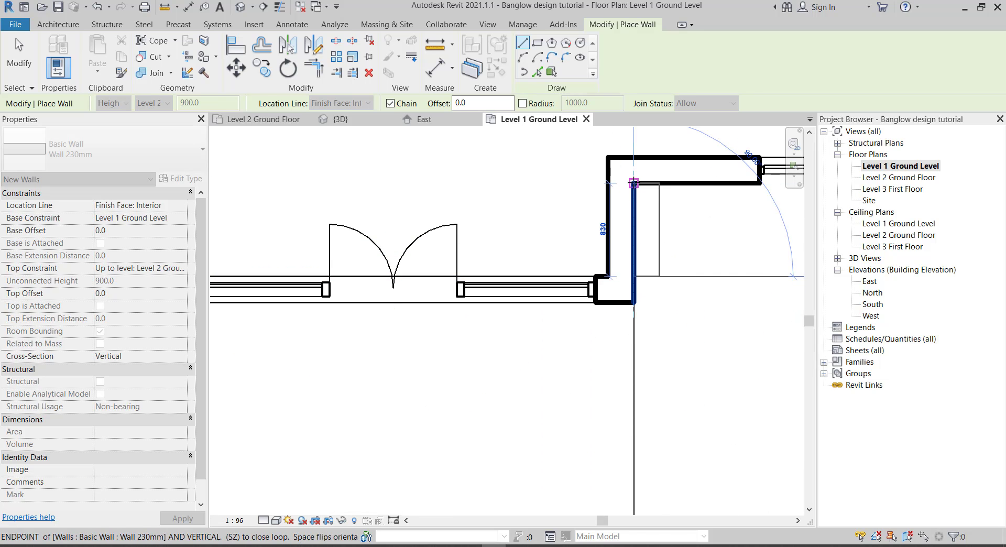
click(634, 182)
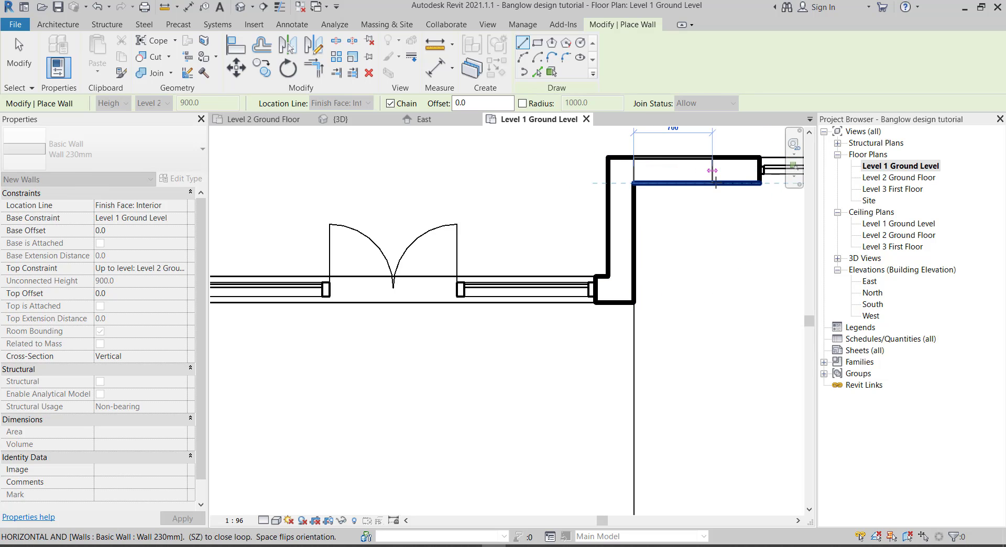
scroll(714, 182, down, 1)
scroll(714, 182, down, 2)
scroll(754, 181, up, 2)
scroll(771, 182, up, 1)
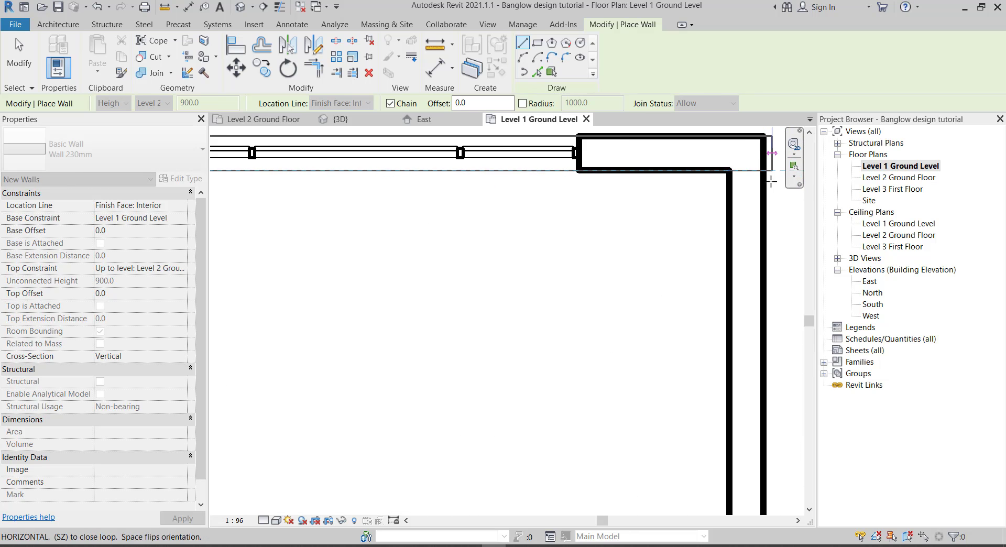
click(771, 181)
scroll(771, 182, down, 1)
scroll(781, 183, down, 1)
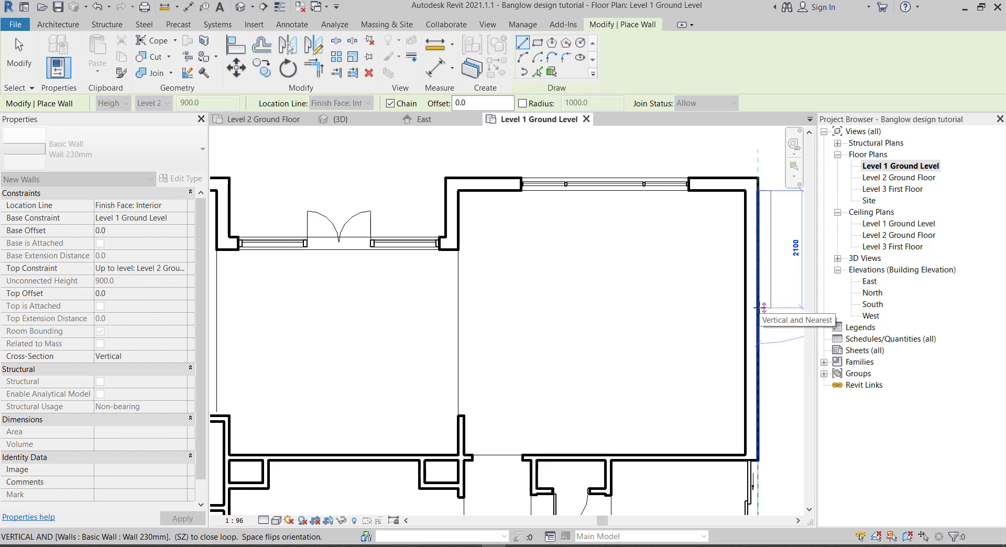
scroll(759, 308, down, 2)
scroll(774, 436, up, 2)
Continue the wall chain through the lower-right and lower-left corners back to the left wall, then end it.
scroll(775, 436, up, 1)
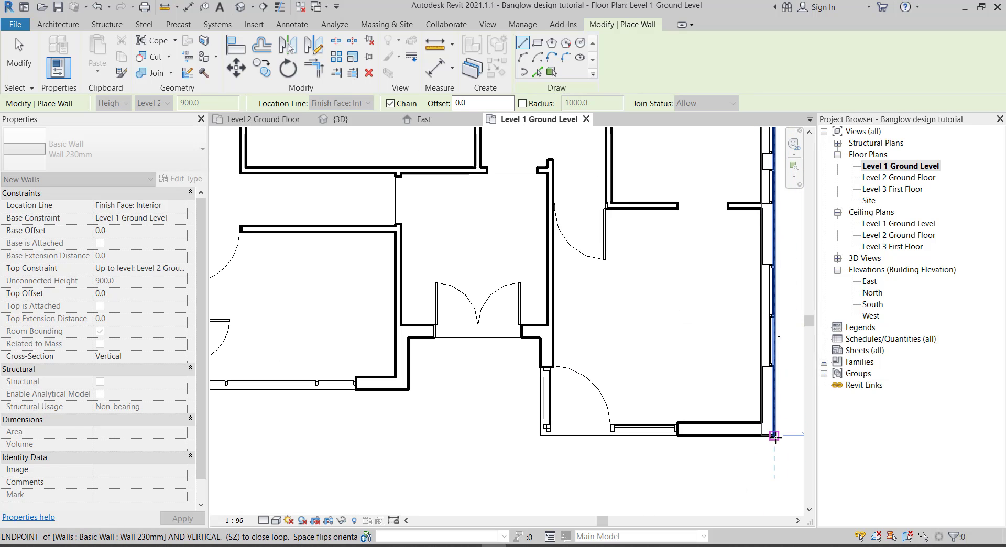
click(775, 436)
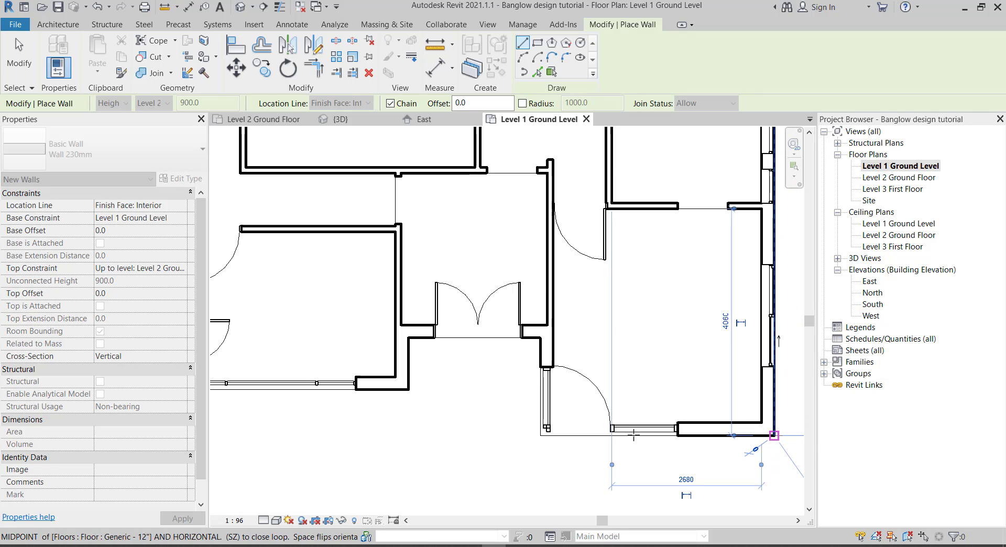
scroll(544, 437, up, 3)
click(536, 434)
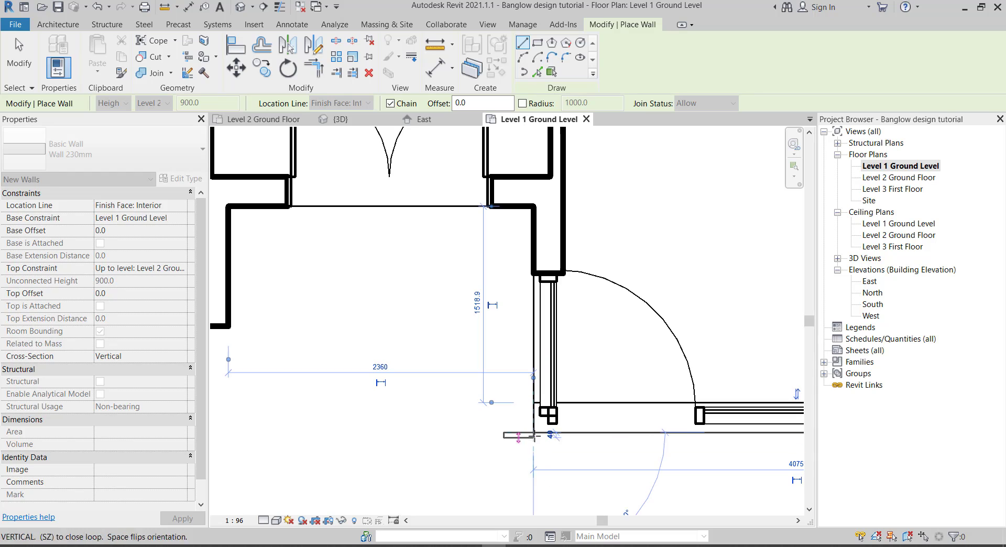
click(533, 206)
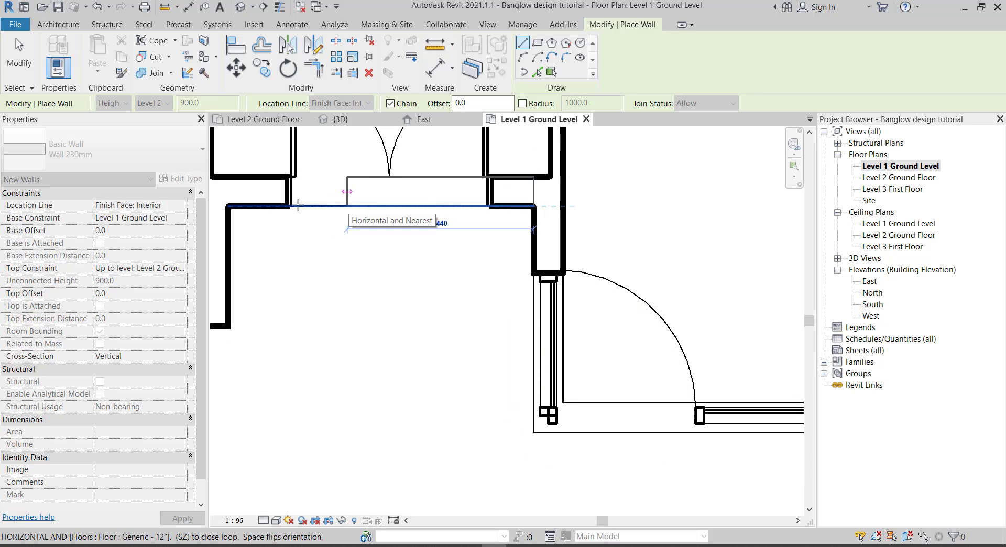
scroll(298, 206, down, 2)
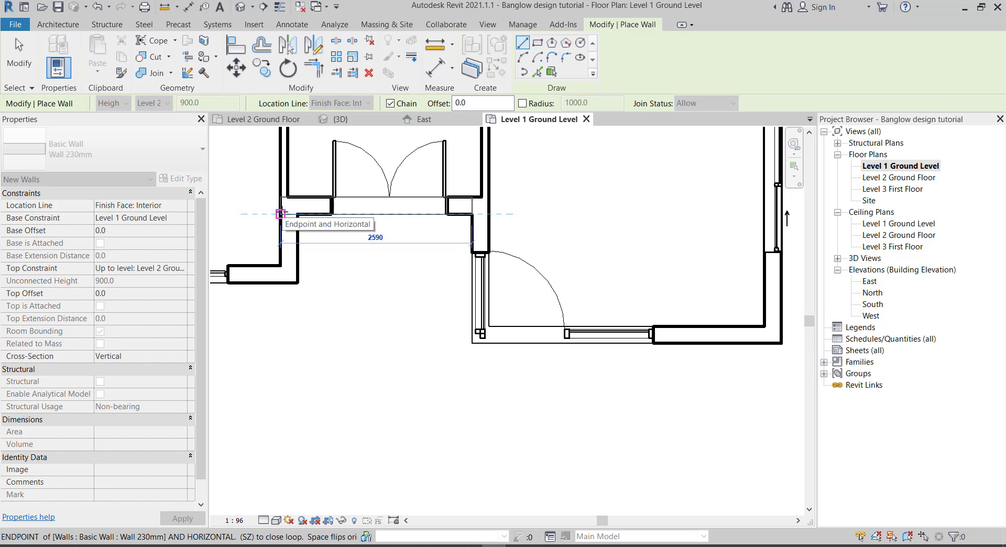
click(280, 214)
scroll(281, 267, down, 2)
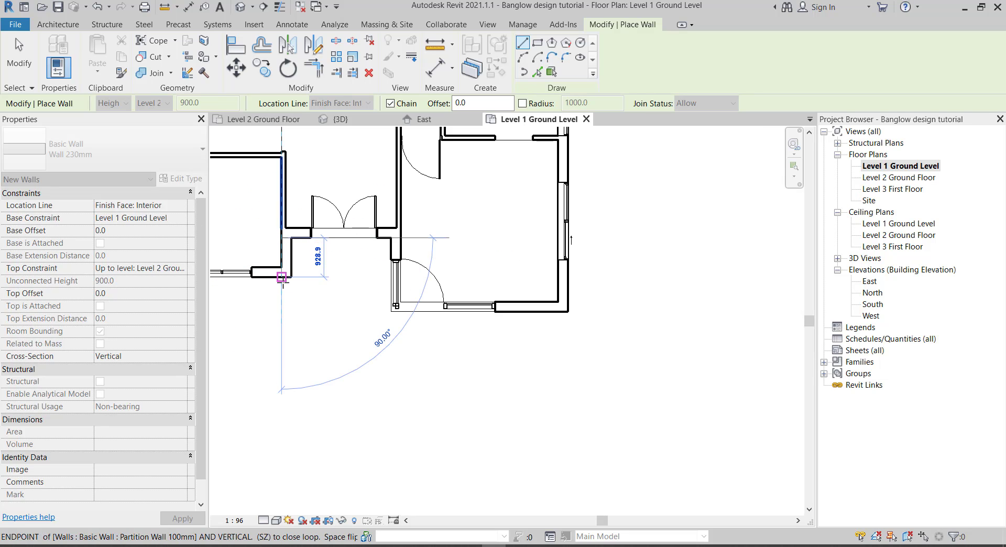
key(Escape)
Start a new wall chain at the left corner with a short vertical wall to the outer corner.
scroll(317, 239, up, 2)
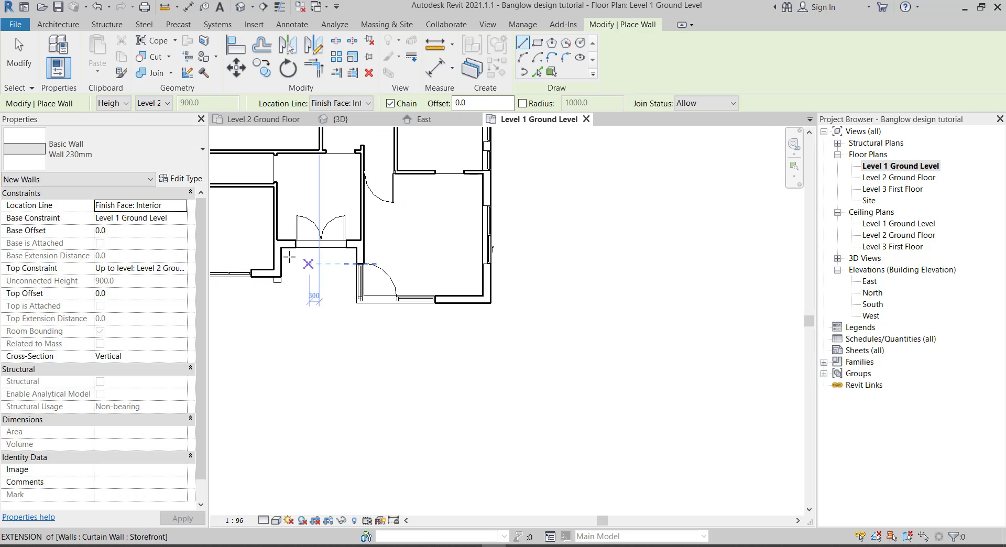
scroll(306, 310, up, 2)
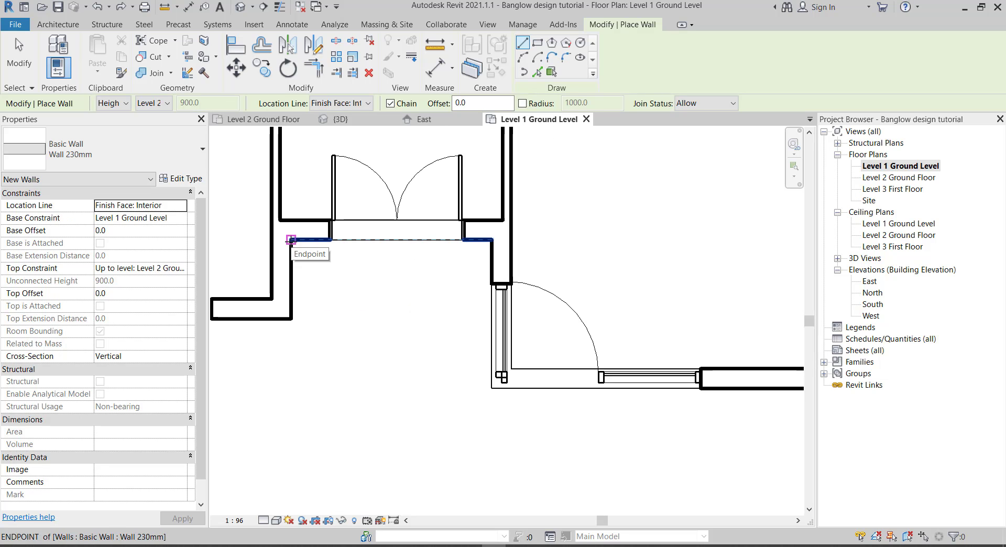
click(291, 240)
click(290, 299)
scroll(290, 309, down, 4)
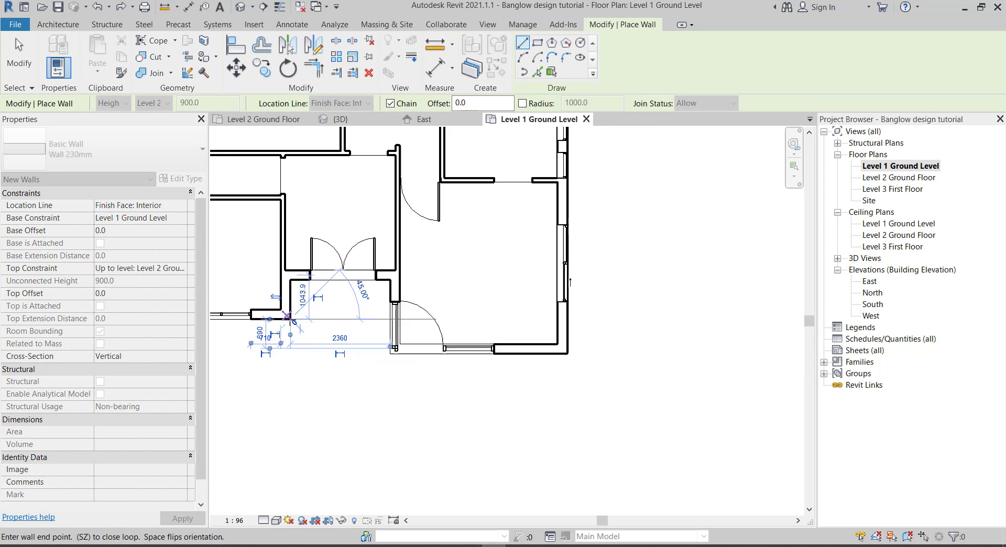
scroll(238, 318, up, 3)
scroll(272, 318, up, 1)
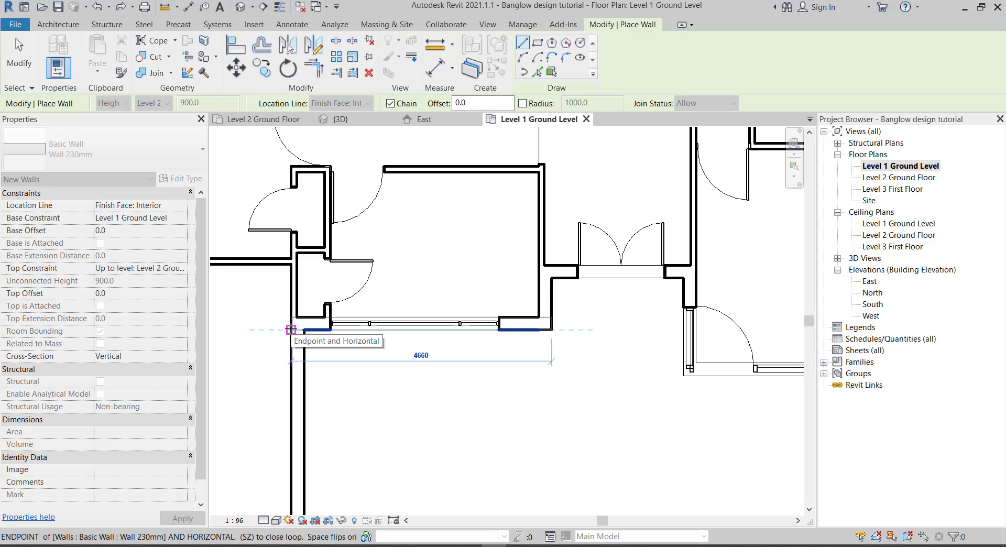
click(291, 330)
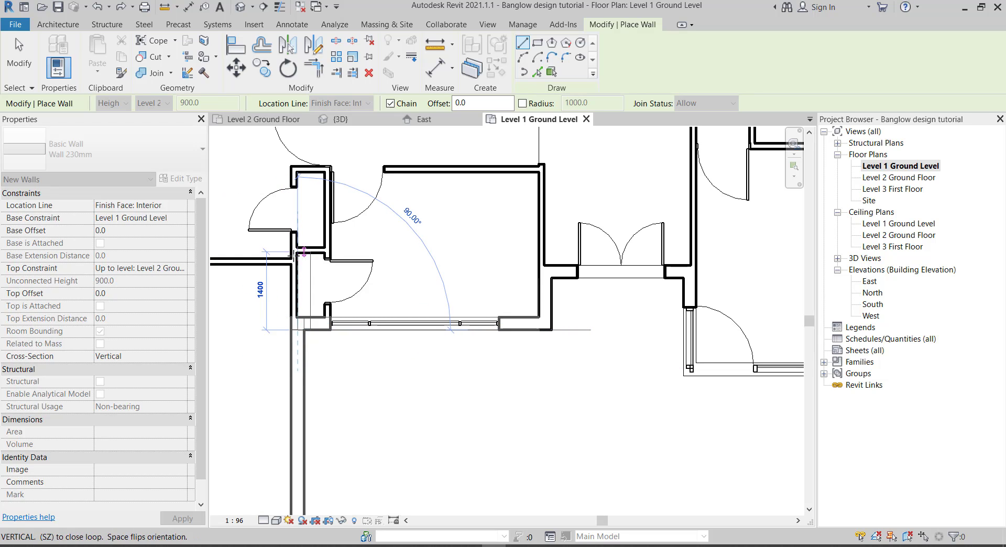
Run walls along the outer edge to close at the top-left corner, then view the house in 3D.
click(297, 264)
scroll(262, 220, down, 3)
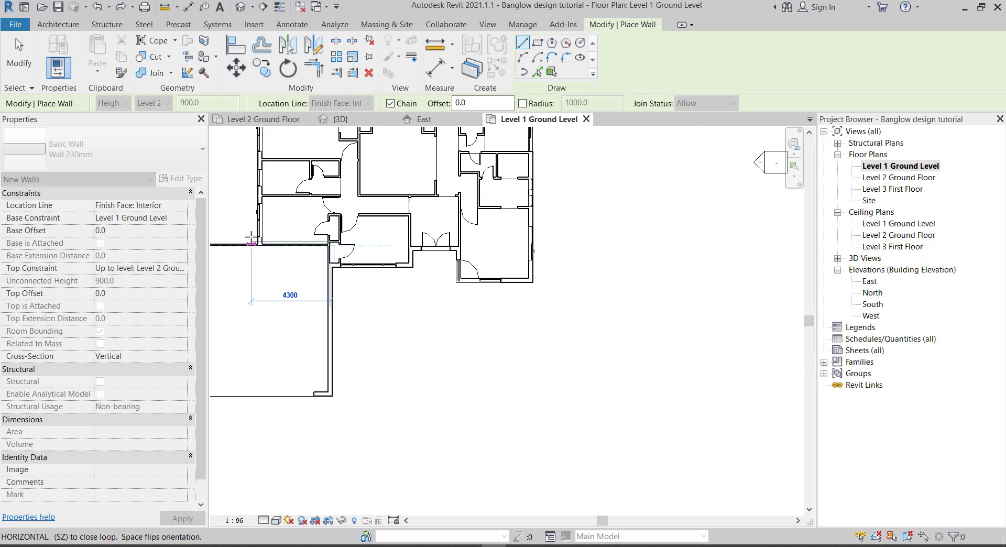
scroll(271, 236, up, 2)
scroll(271, 237, up, 3)
click(254, 269)
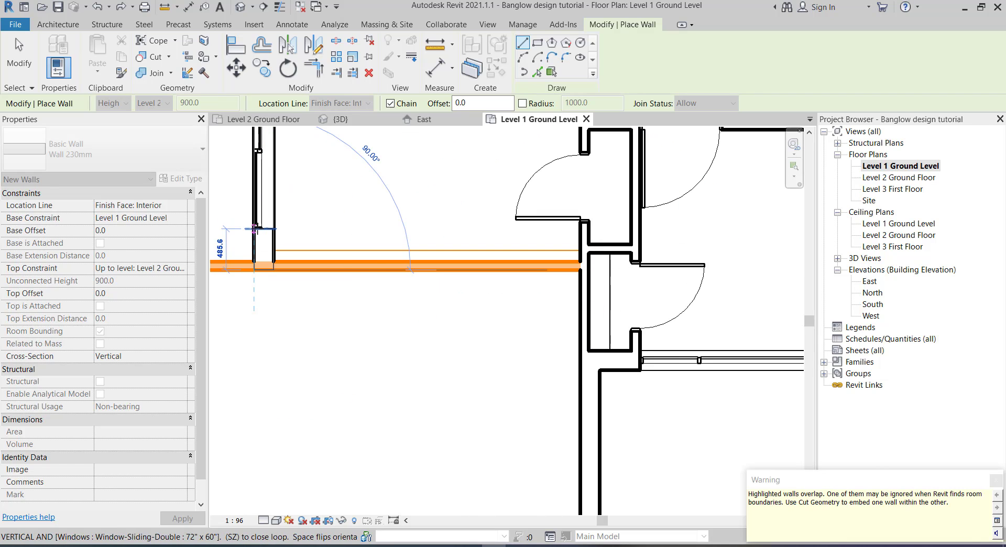
scroll(337, 257, down, 3)
scroll(338, 199, down, 4)
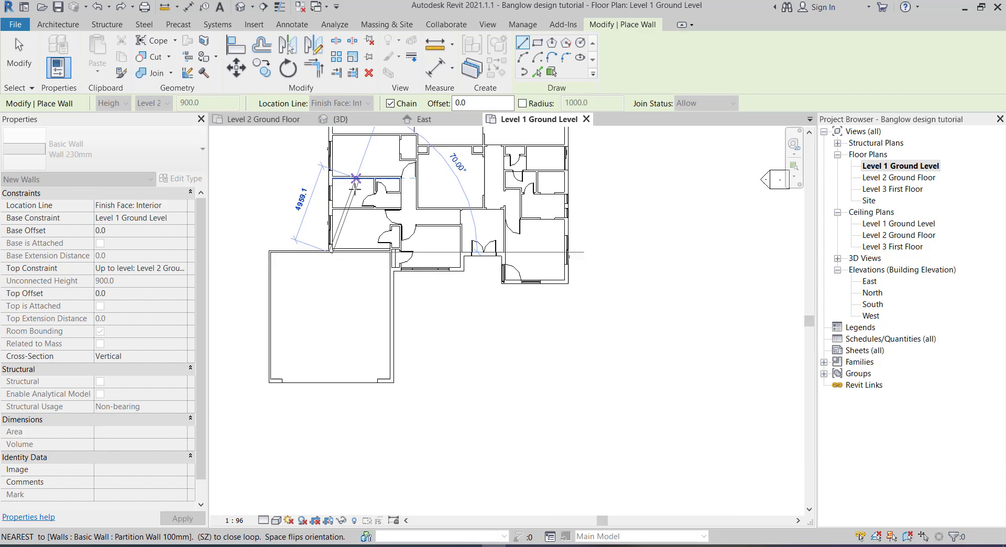
scroll(345, 139, down, 3)
scroll(345, 139, up, 5)
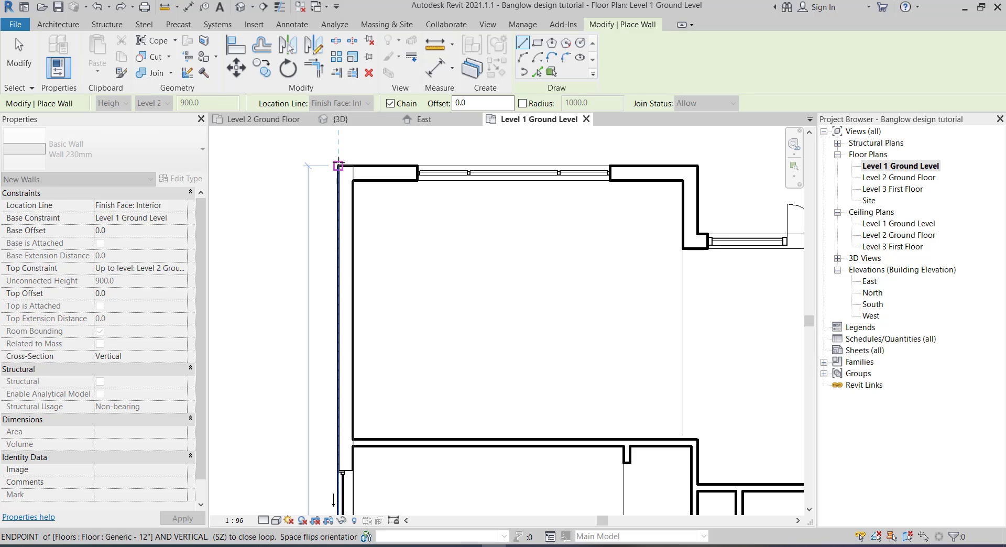
click(338, 165)
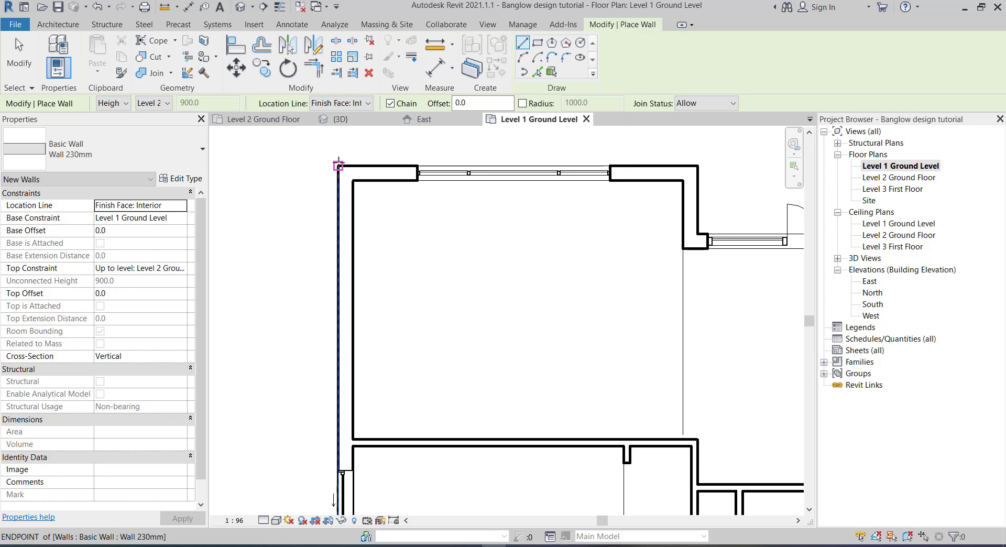
click(341, 119)
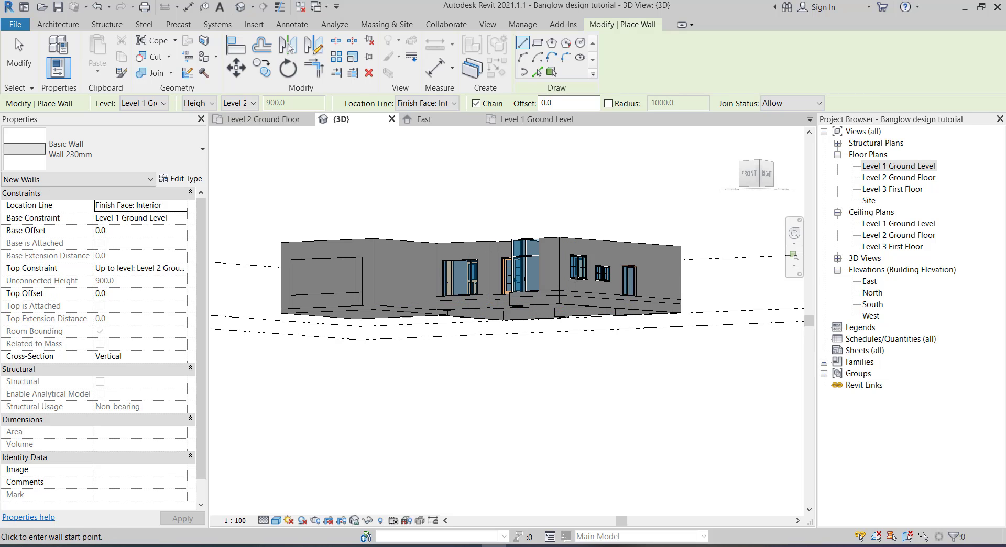
mouse_move(535, 242)
shift+middle_down()
mouse_move(451, 217)
mouse_move(470, 320)
mouse_move(452, 303)
mouse_move(472, 355)
mouse_move(451, 294)
shift+middle_up()
scroll(470, 320, up, 3)
scroll(471, 320, up, 3)
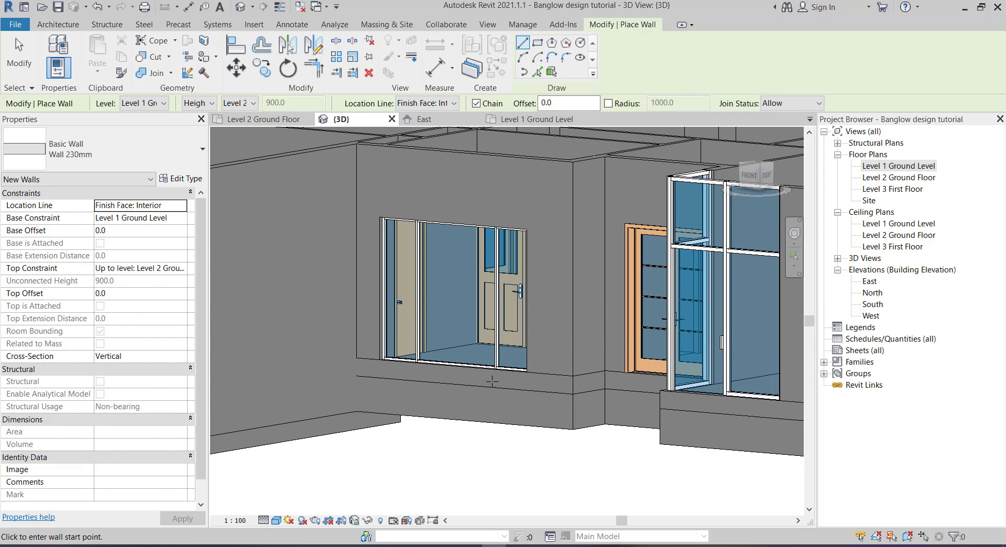
Stop placing walls, set the 3D visual style to Realistic, and orbit toward the floor slab edge.
click(15, 51)
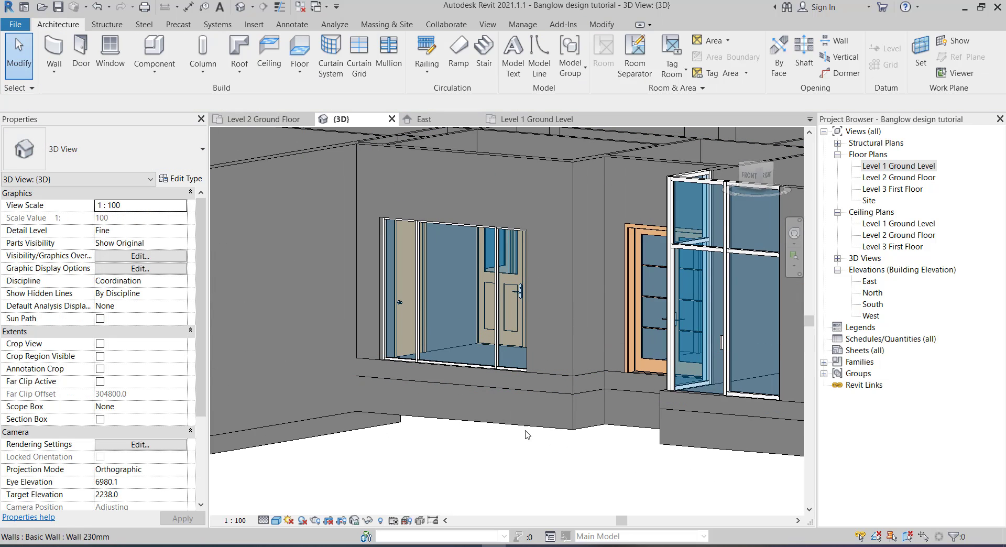
click(276, 521)
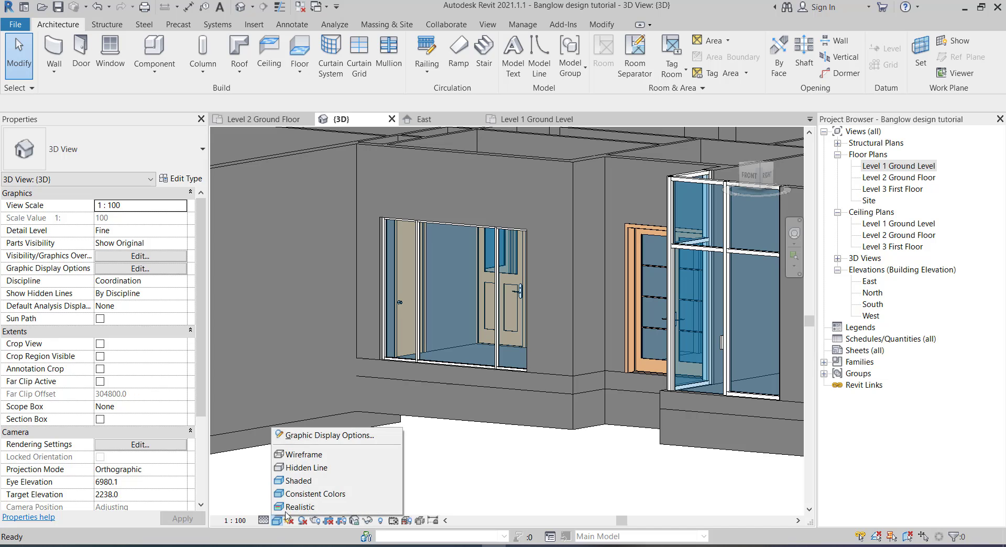
click(314, 508)
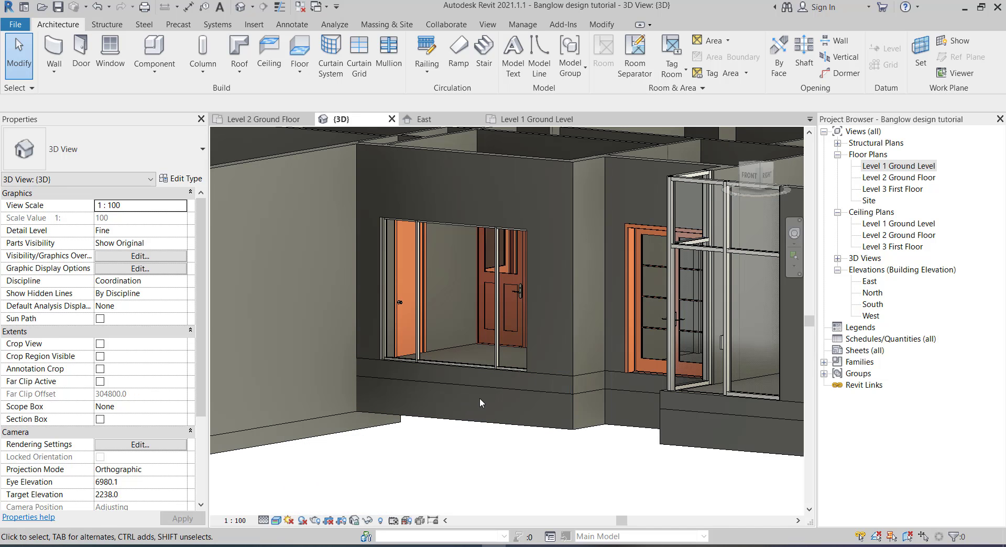
mouse_move(480, 399)
shift+middle_down()
mouse_move(461, 349)
mouse_move(499, 413)
mouse_move(570, 398)
shift+middle_up()
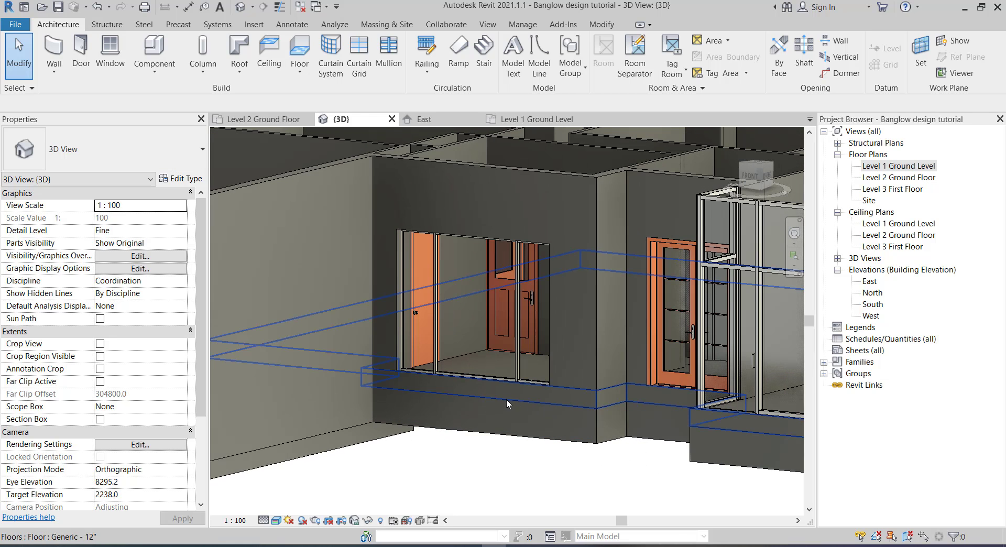
scroll(507, 399, down, 3)
scroll(553, 405, down, 3)
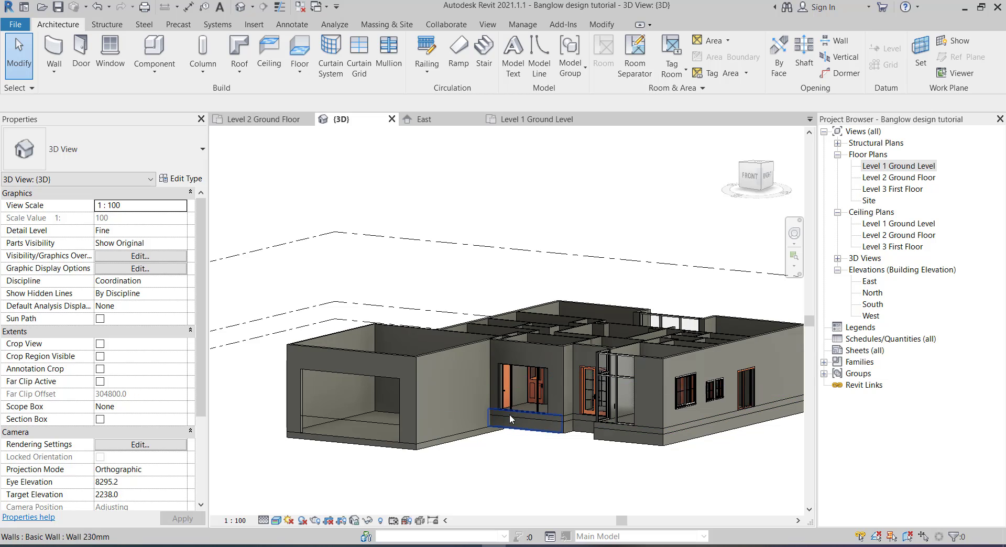
scroll(511, 411, up, 2)
scroll(519, 398, up, 2)
scroll(528, 378, up, 3)
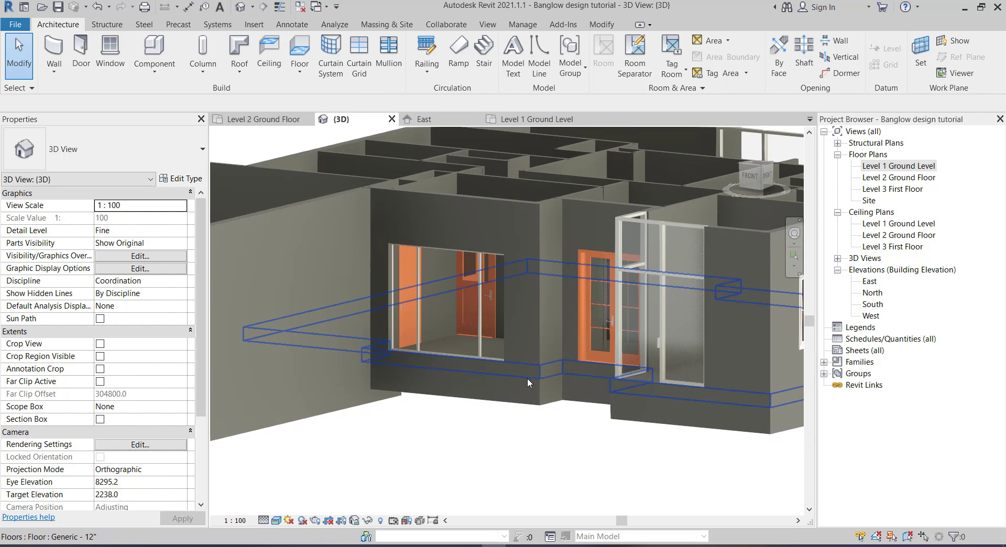
scroll(527, 397, up, 3)
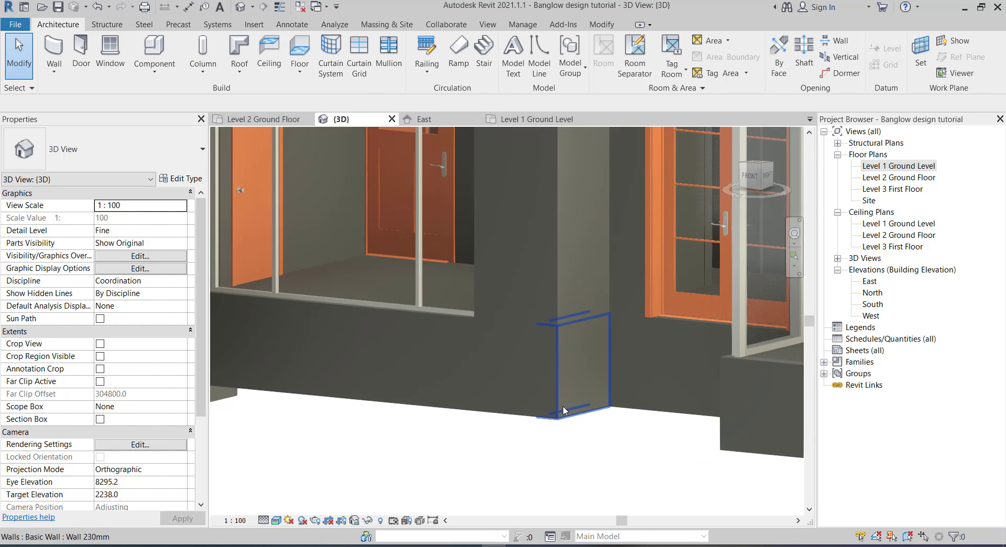
scroll(563, 410, down, 5)
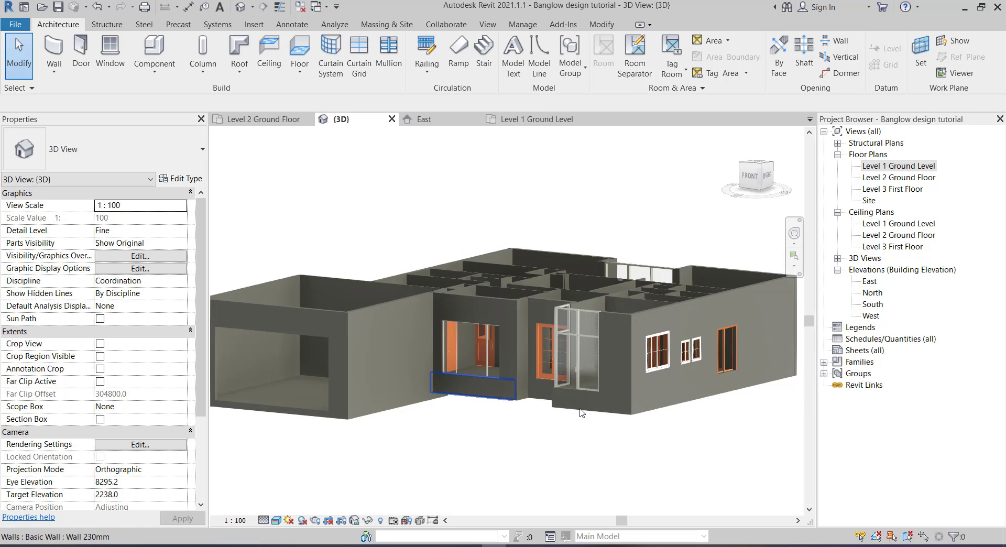
scroll(670, 442, up, 3)
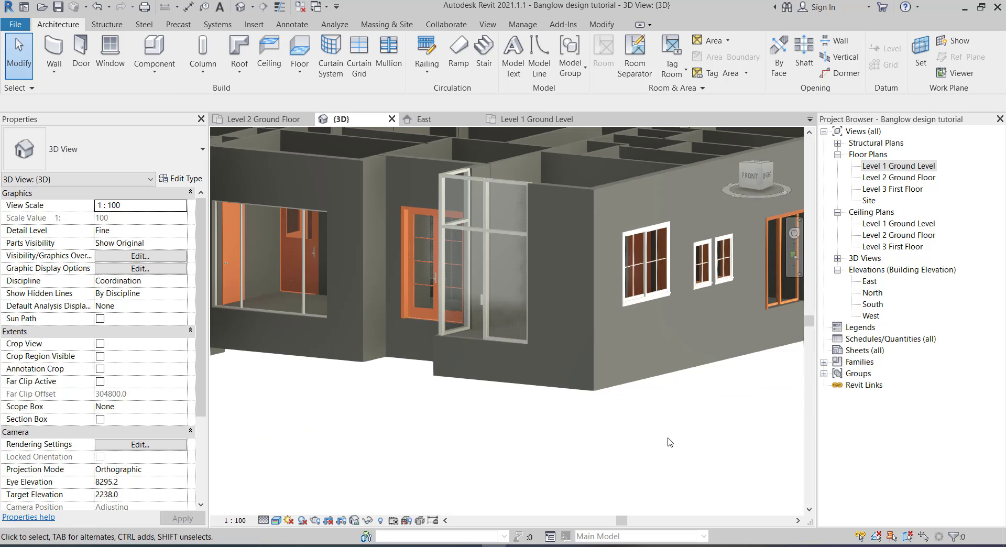
Open the Level 2 Ground Floor plan, then return to the 3D view.
click(906, 179)
double_click(906, 179)
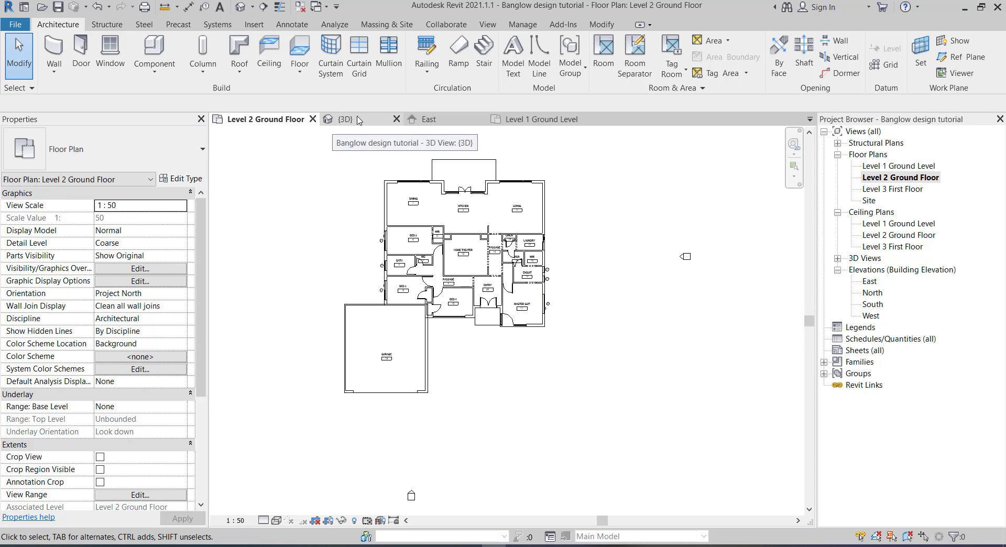
click(338, 120)
scroll(341, 330, down, 3)
scroll(317, 323, up, 3)
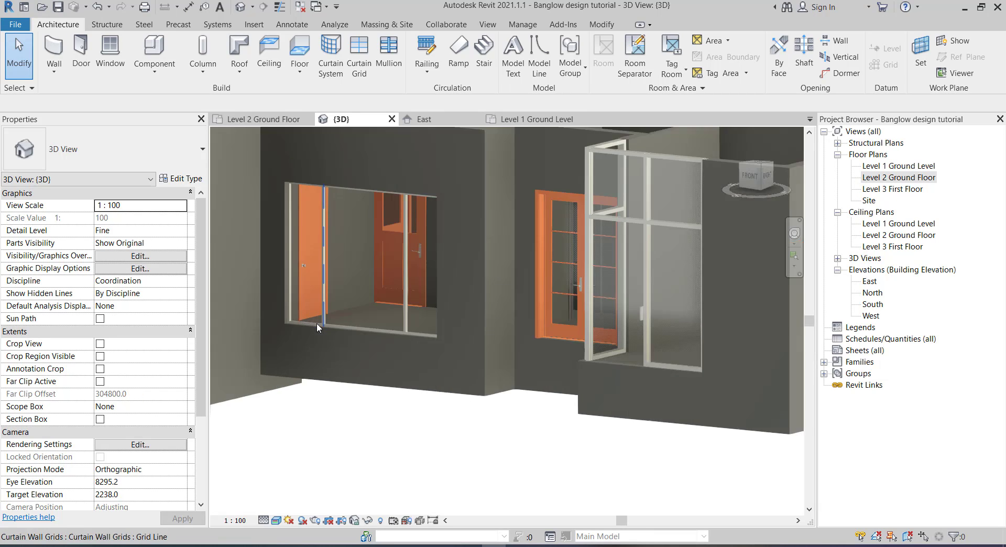
scroll(330, 336, up, 2)
Edit the Level 2 floor slab's boundary and open the Level 2 Ground Floor plan.
double_click(339, 347)
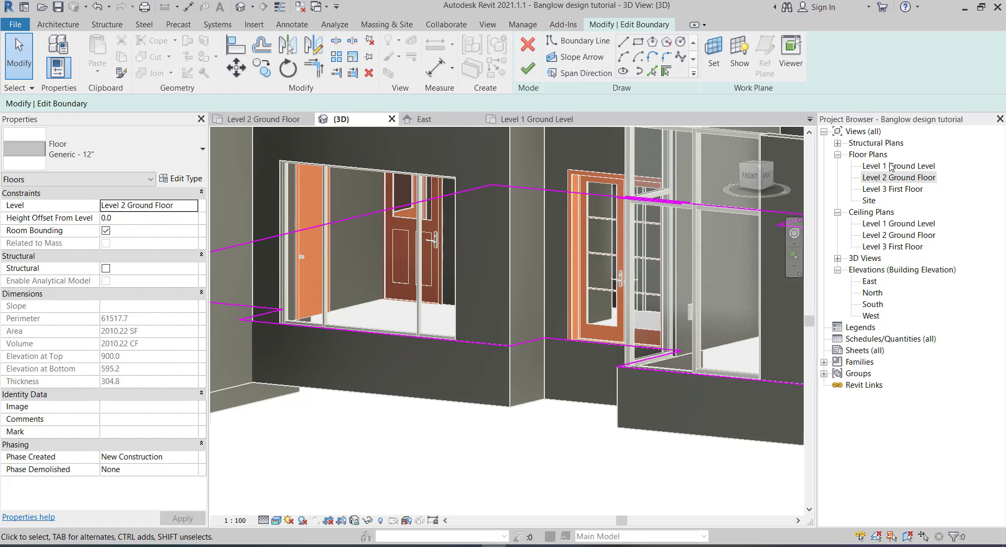
click(895, 178)
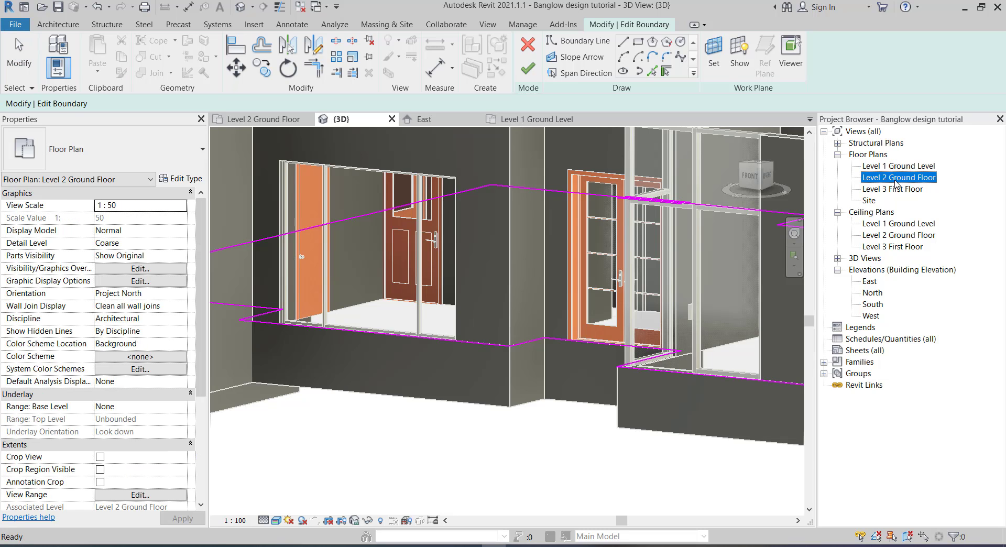
double_click(896, 178)
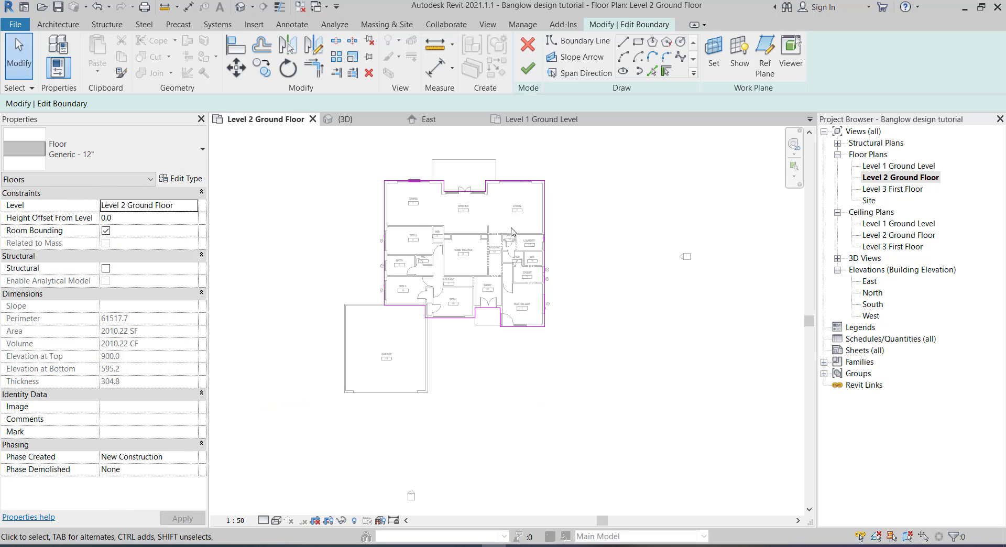
Drag the left and top floor boundary lines onto the wall faces.
click(334, 270)
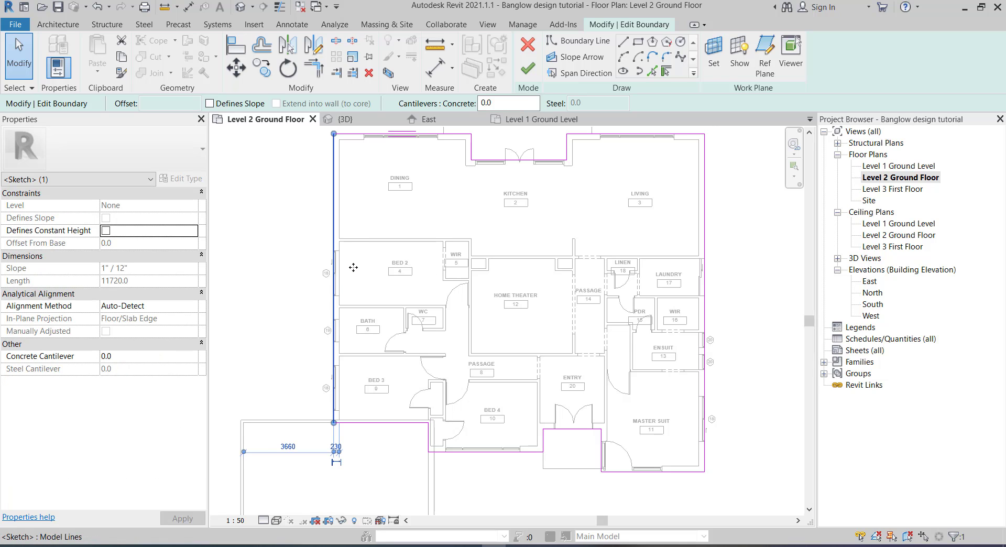
drag(334, 269, 339, 269)
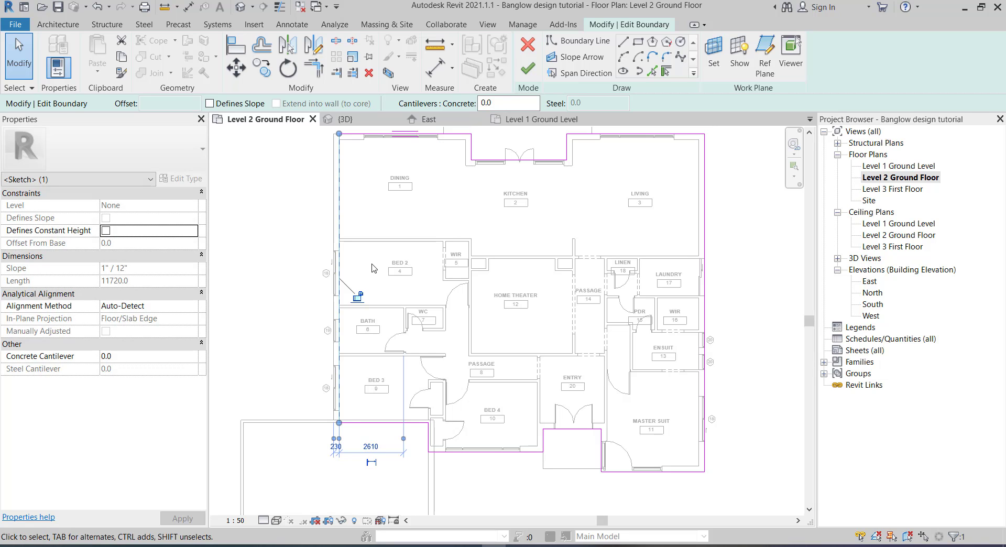
scroll(375, 184, up, 3)
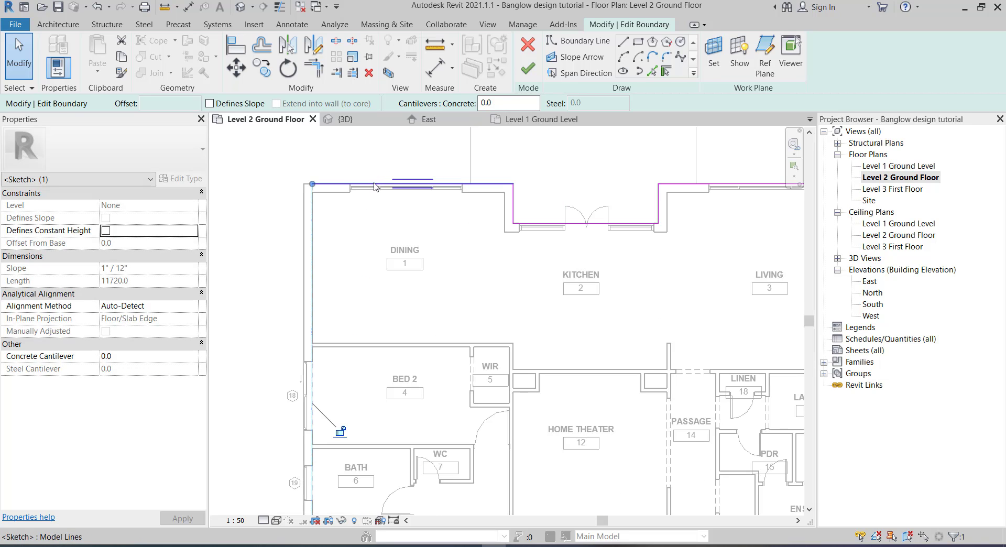
click(373, 186)
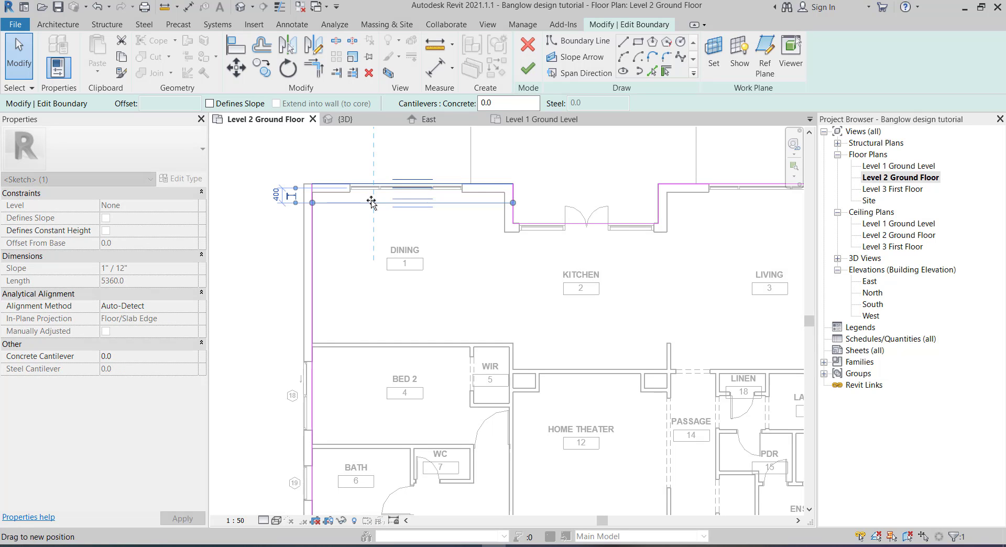
drag(371, 184, 369, 197)
scroll(516, 210, up, 3)
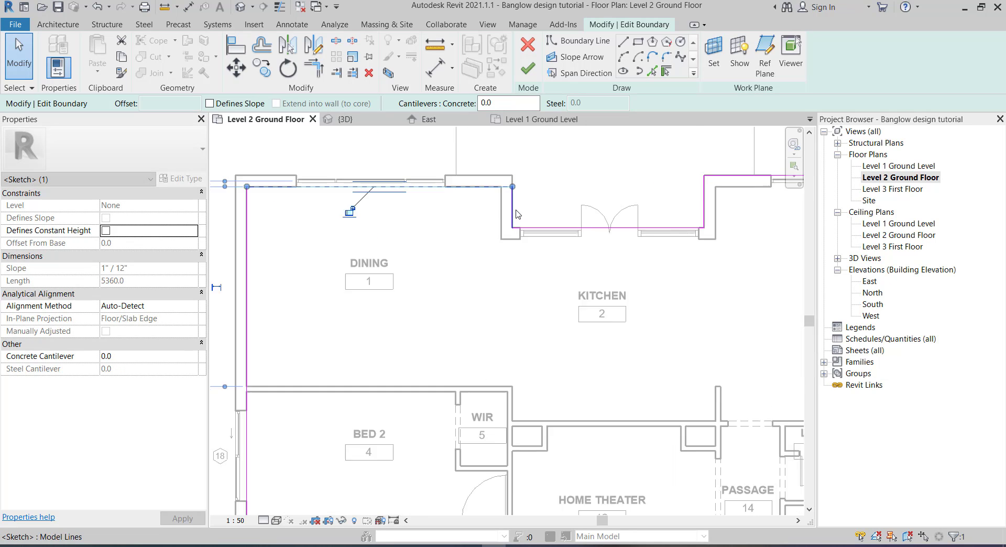
scroll(516, 209, up, 3)
Move the kitchen recess boundary lines onto the opposite wall face.
click(512, 214)
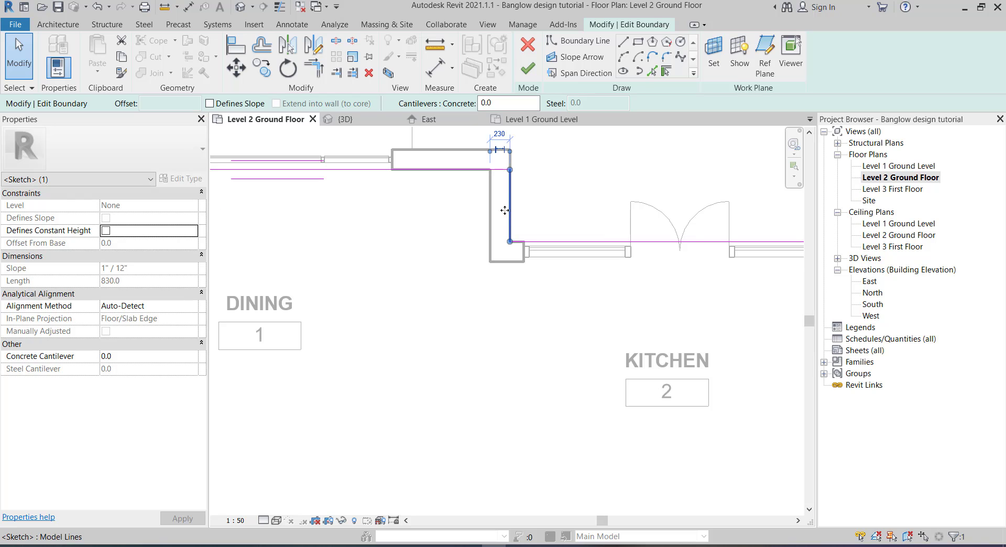
scroll(494, 208, down, 3)
scroll(629, 262, up, 3)
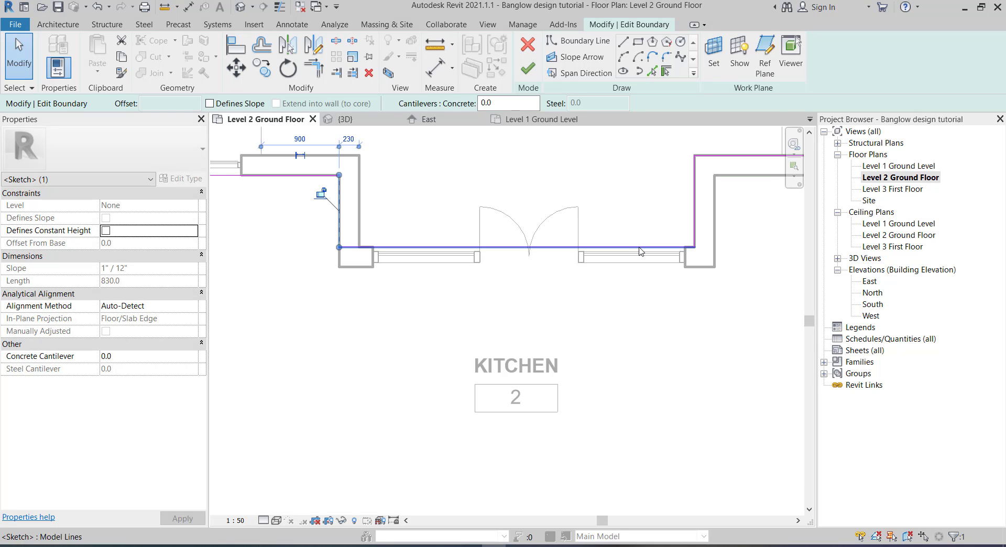
click(635, 255)
drag(634, 257, 634, 269)
scroll(414, 268, down, 2)
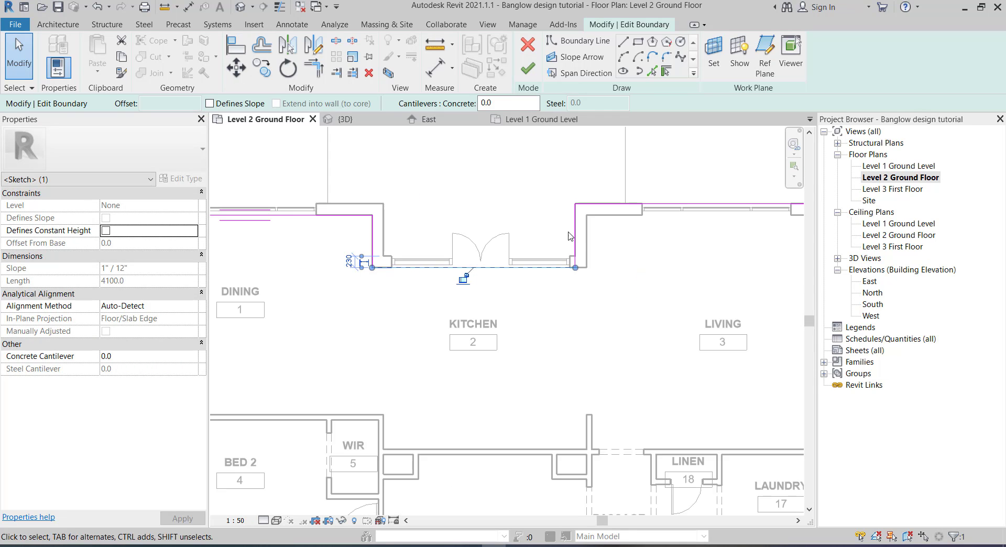
Shift the living-side vertical line and the right boundary line onto the inner wall faces.
drag(575, 234, 587, 233)
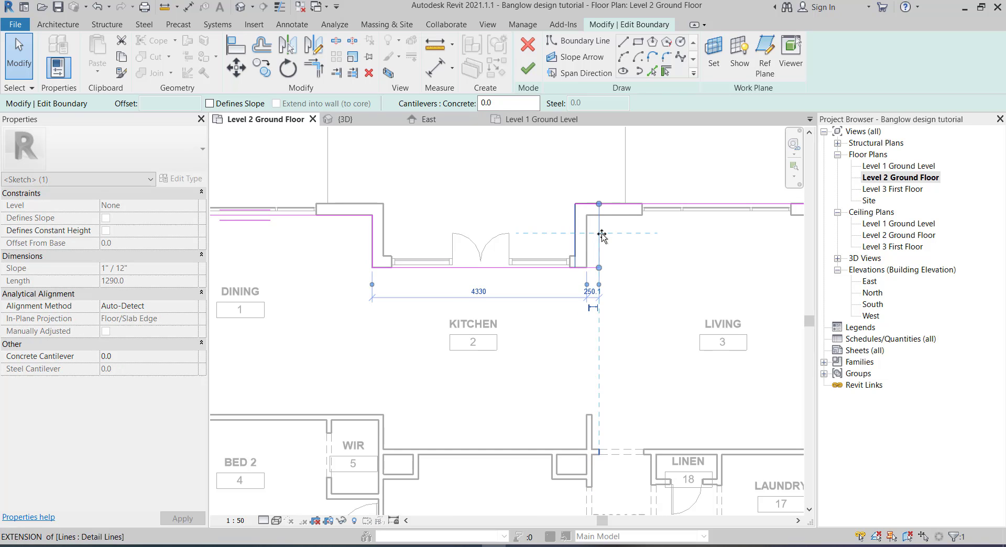
scroll(507, 252, down, 2)
scroll(506, 236, up, 2)
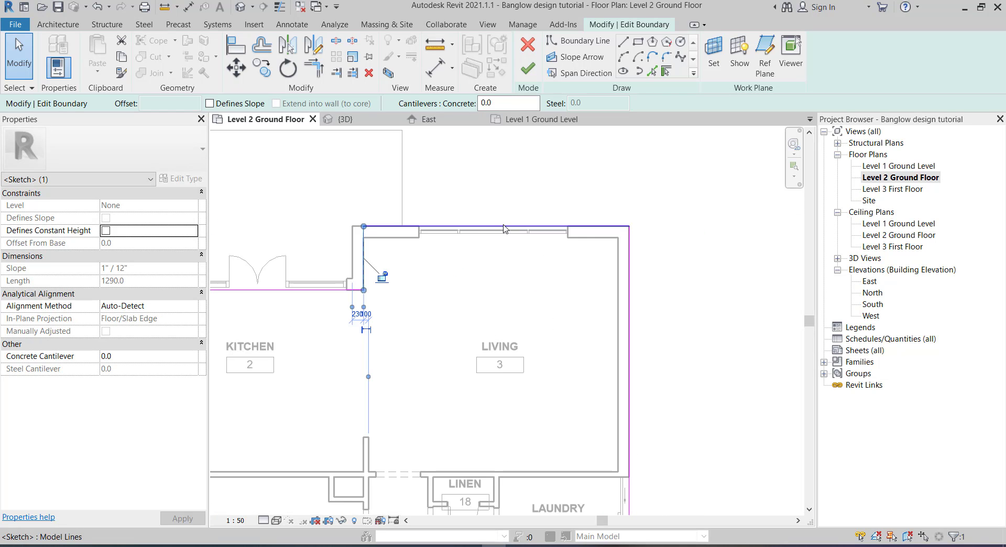
scroll(504, 229, up, 2)
click(494, 252)
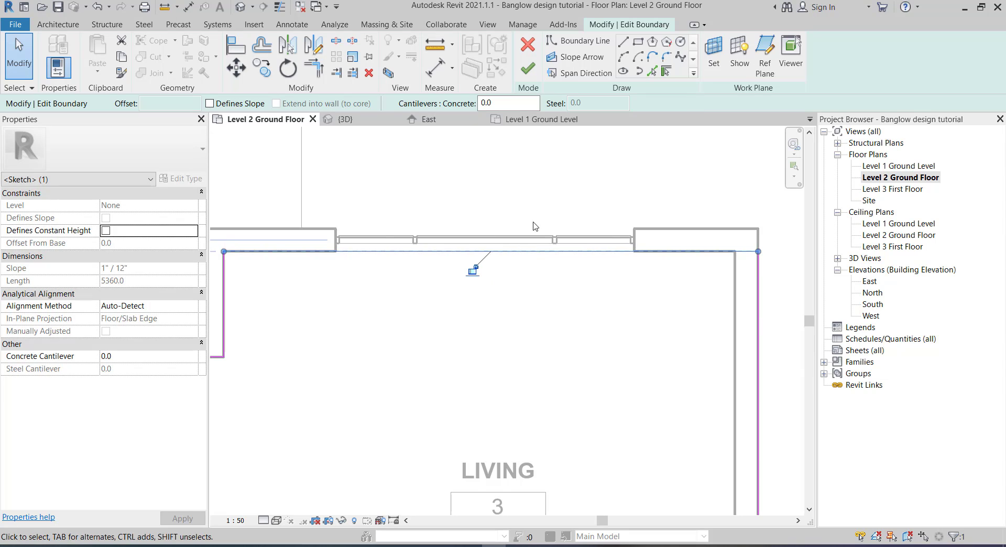
scroll(533, 226, down, 3)
scroll(585, 398, up, 2)
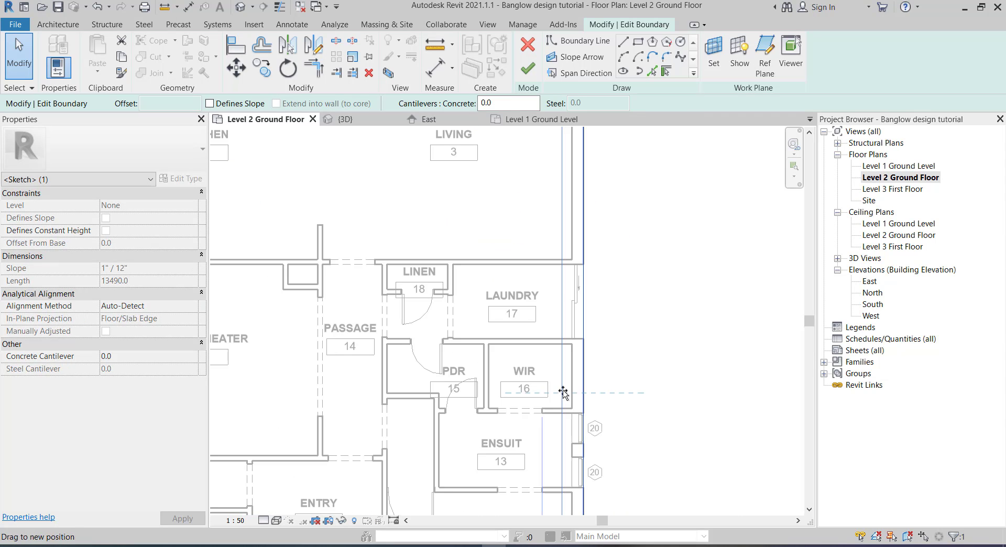
drag(580, 394, 572, 394)
scroll(611, 328, down, 3)
scroll(555, 425, up, 1)
scroll(555, 425, up, 3)
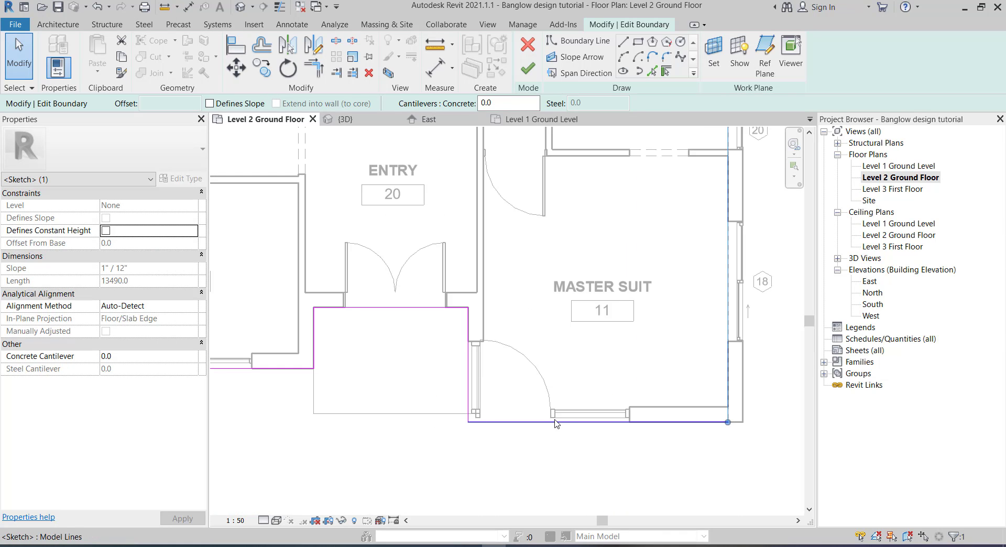
Move the Master Suite's bottom and side boundary lines onto the walls.
drag(561, 422, 561, 407)
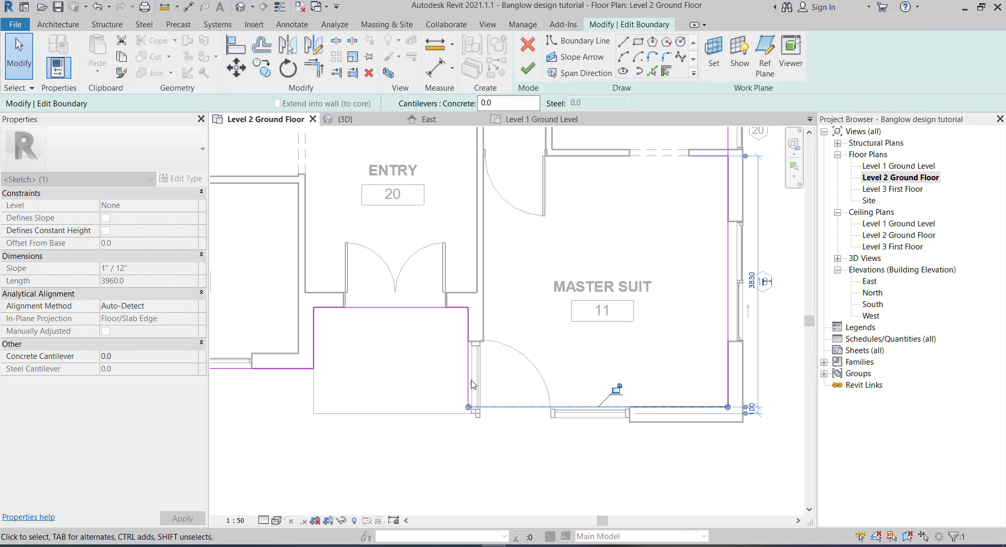
drag(468, 378, 484, 378)
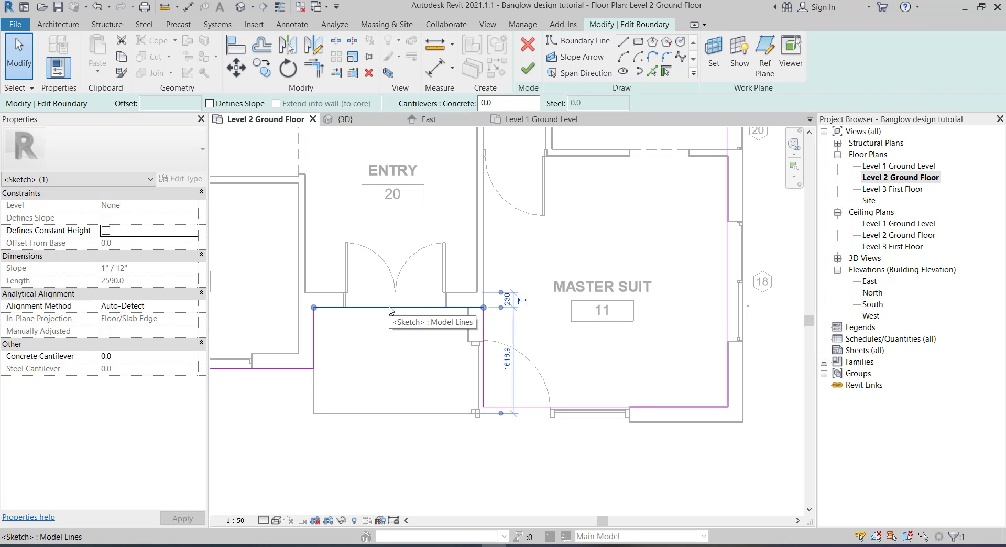
scroll(411, 269, down, 2)
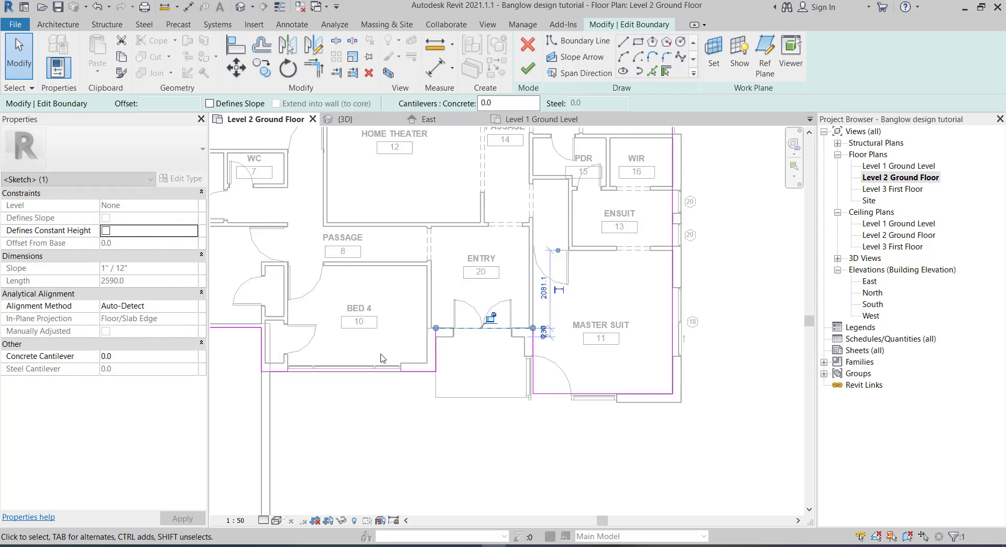
scroll(477, 355, up, 2)
Snap the BED 4 side and bottom lines and the BED 3 line to the wall faces.
click(477, 355)
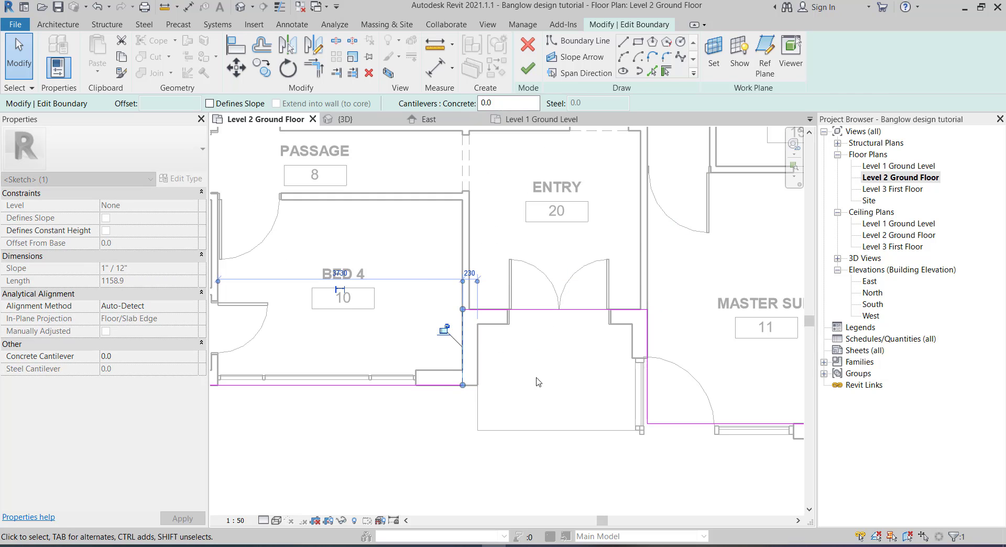
scroll(539, 376, down, 4)
scroll(364, 363, up, 3)
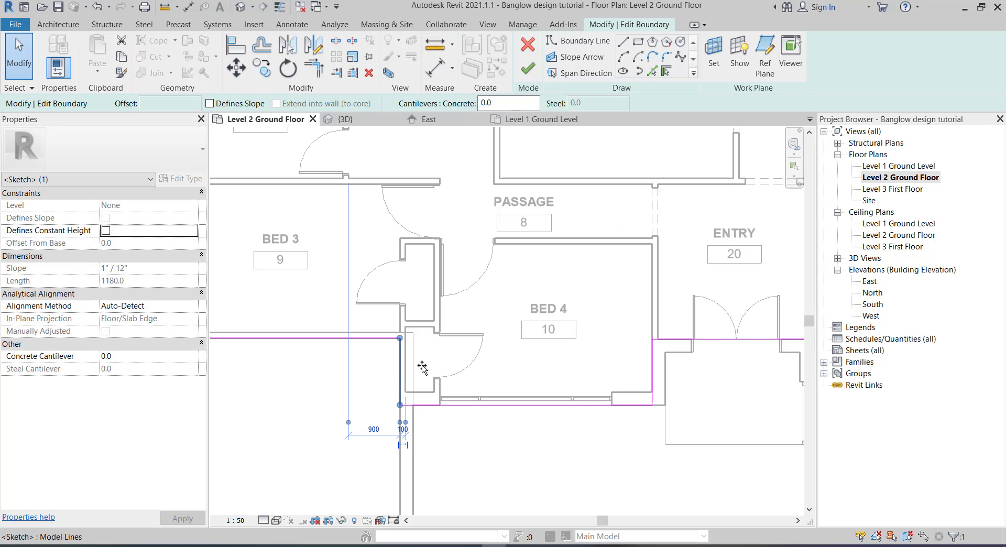
drag(422, 367, 414, 366)
click(495, 402)
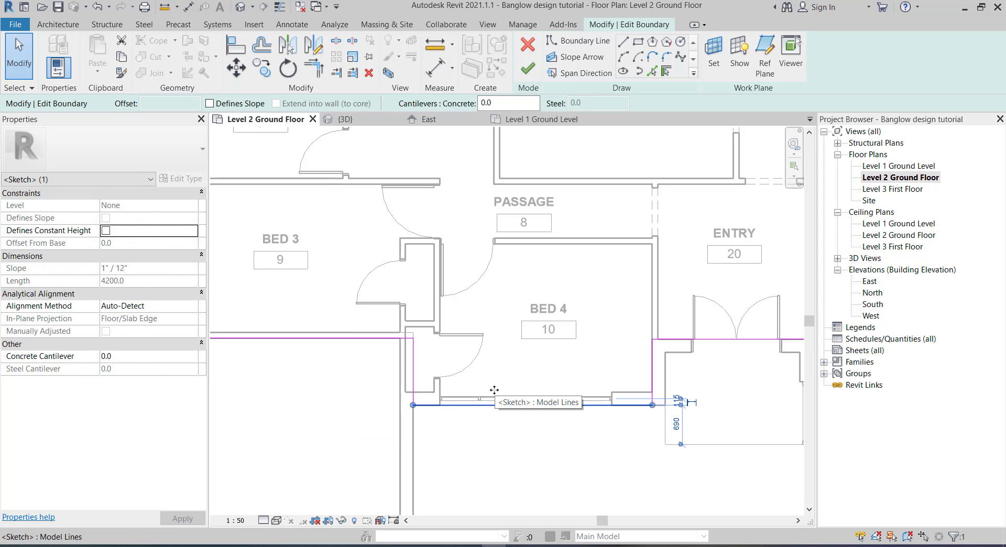
drag(494, 403, 494, 398)
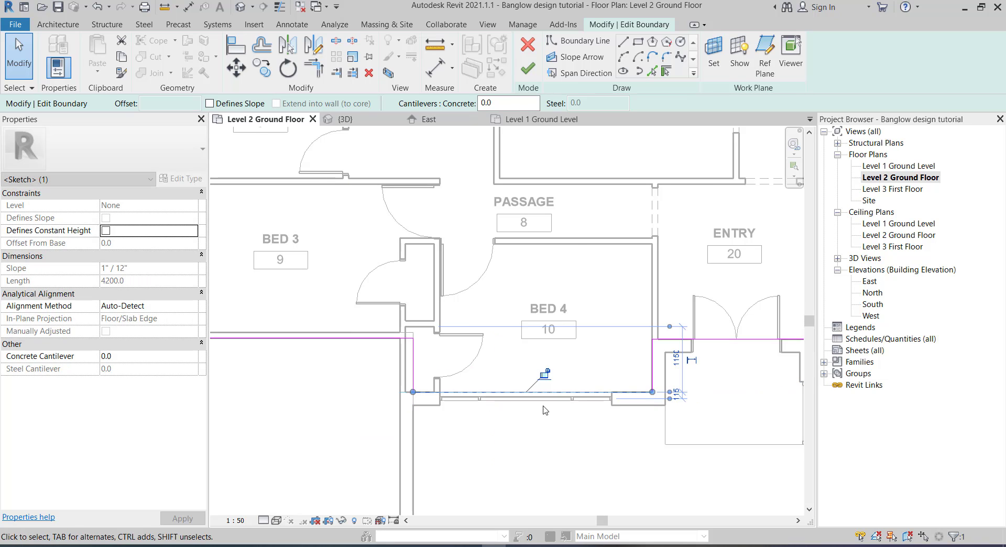
scroll(487, 397, down, 3)
scroll(340, 362, up, 3)
click(397, 370)
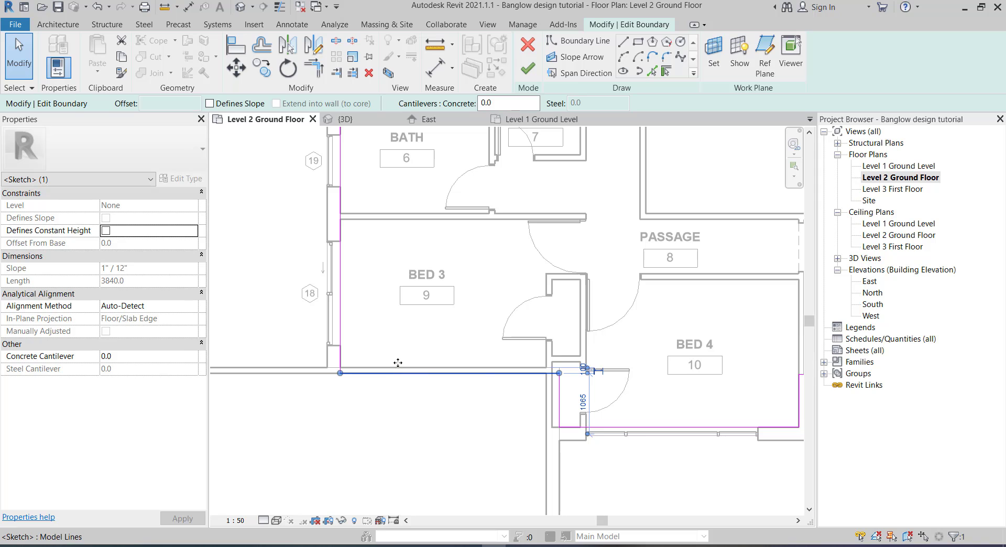
drag(395, 358, 394, 347)
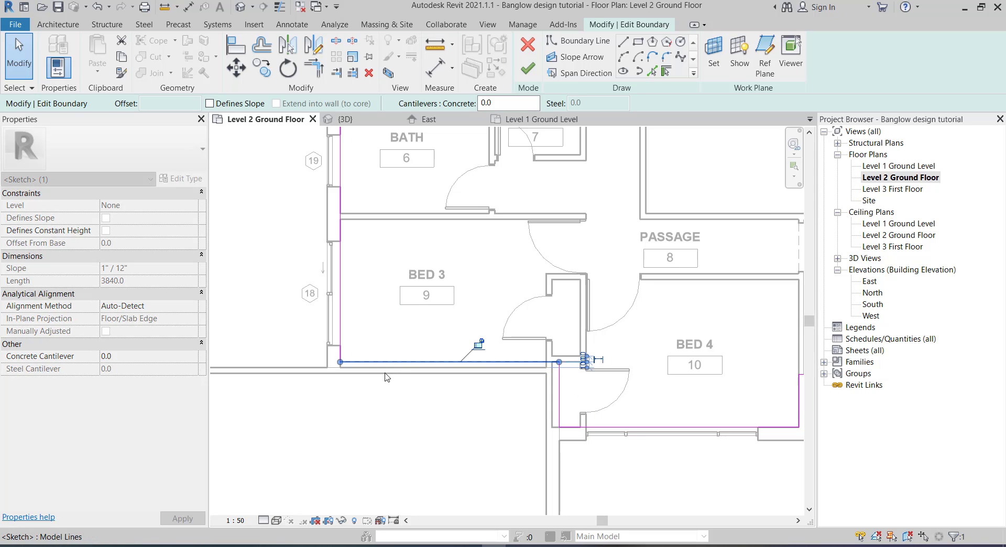
Finish the floor boundary edit, answer the wall-attach prompt, and switch to the 3D view.
click(528, 68)
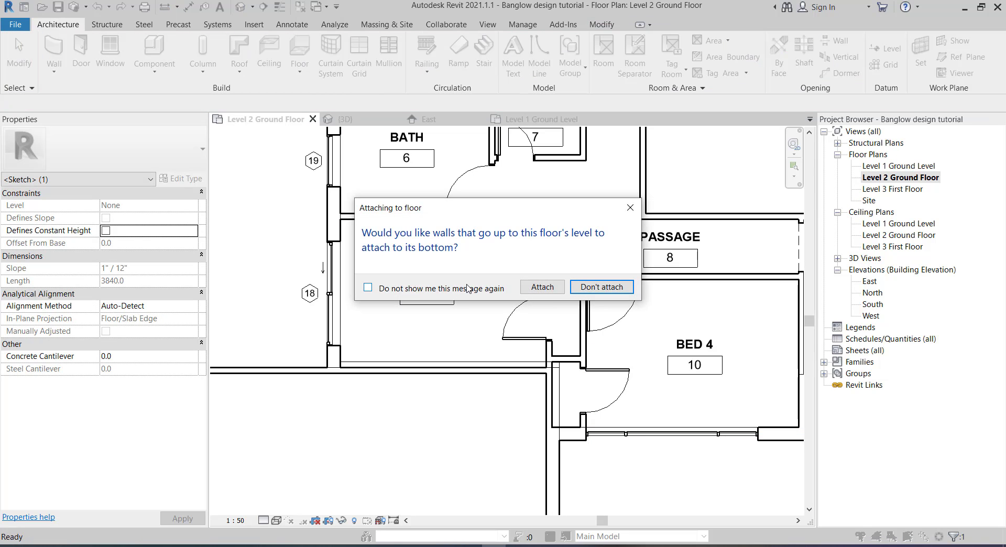
click(591, 290)
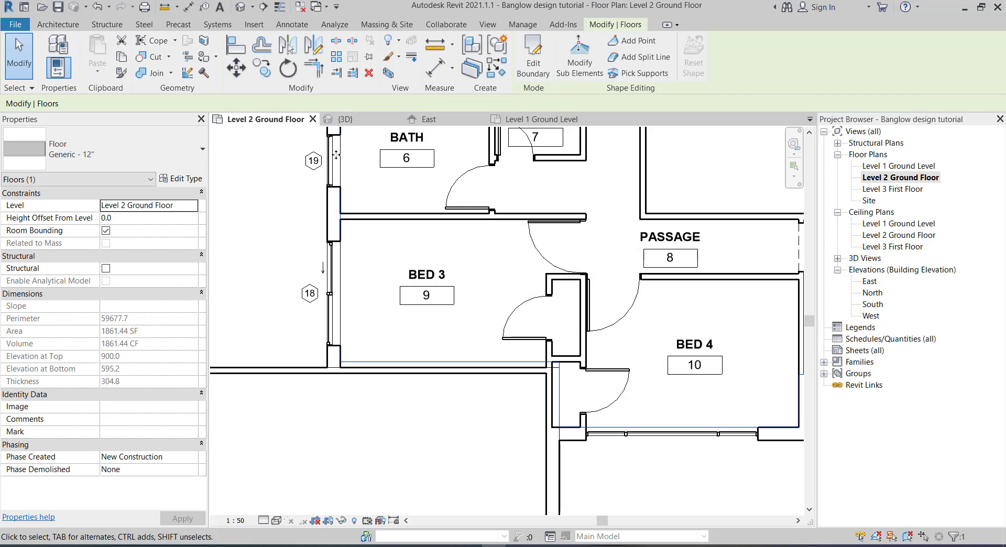
click(358, 120)
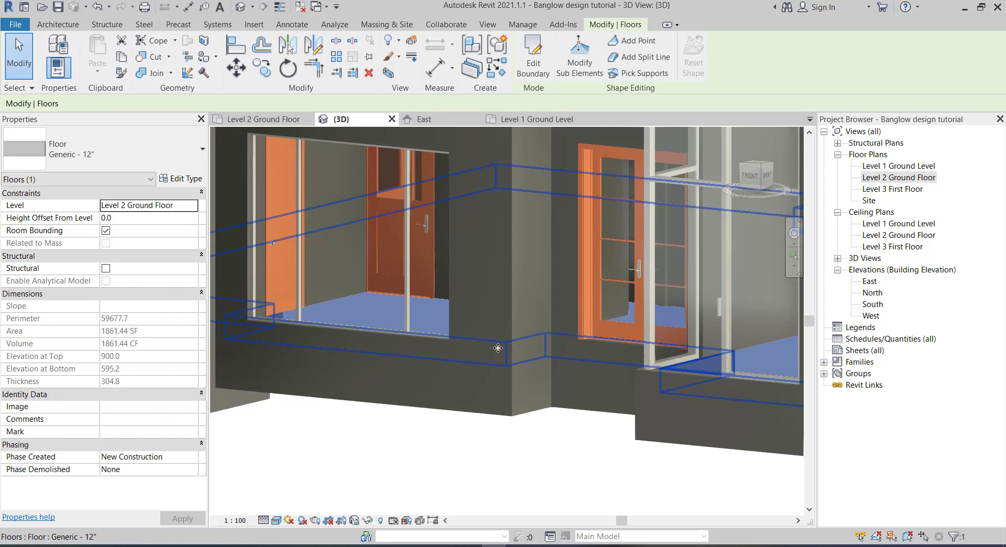
click(478, 450)
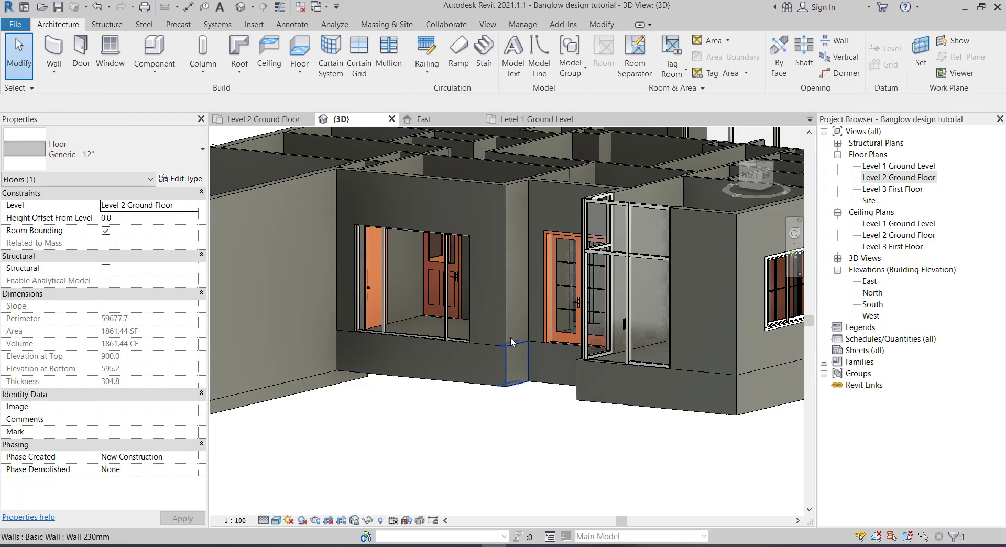
scroll(508, 322, up, 3)
scroll(505, 326, down, 4)
scroll(532, 380, up, 1)
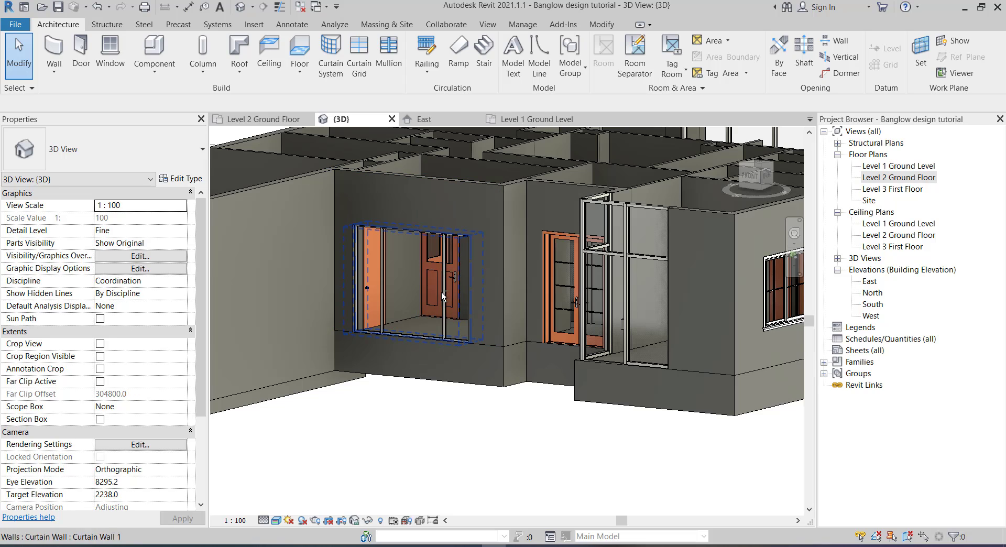
Orbit and zoom out to review the whole bungalow with its reshaped slab.
mouse_move(454, 297)
shift+middle_down()
mouse_move(502, 328)
mouse_move(477, 449)
mouse_move(476, 410)
shift+middle_up()
scroll(506, 327, down, 5)
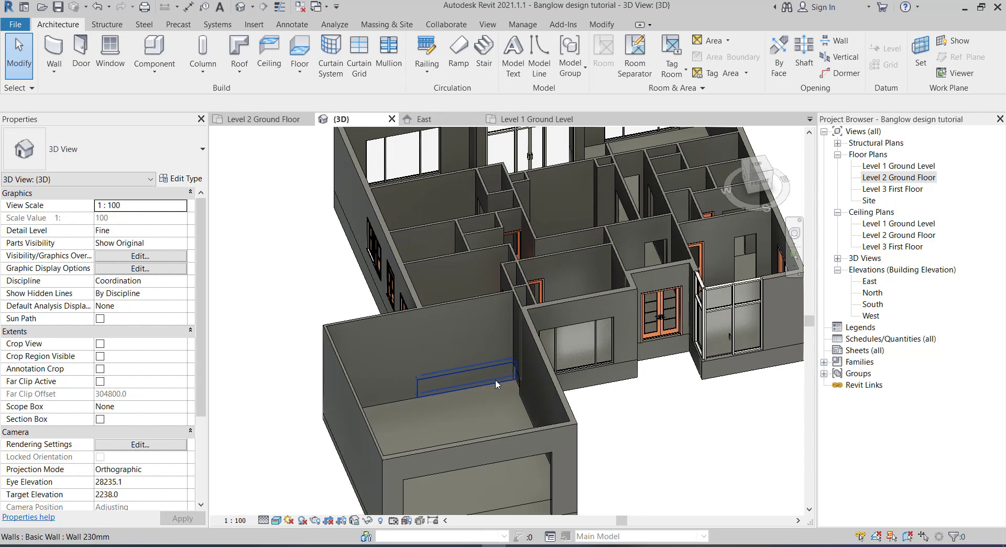
mouse_move(556, 379)
shift+middle_down()
mouse_move(601, 379)
mouse_move(404, 180)
mouse_move(583, 404)
shift+middle_up()
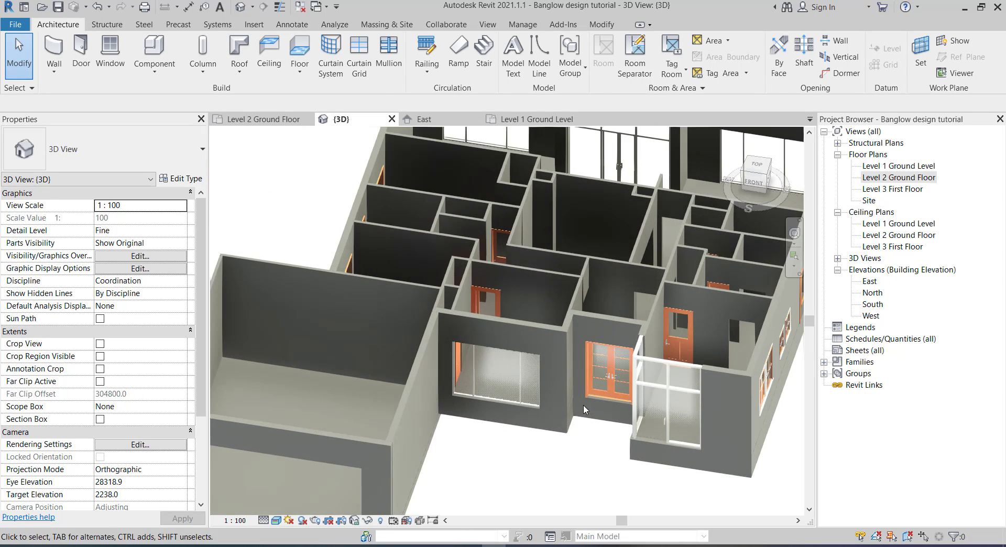
scroll(721, 391, down, 2)
middle_drag(722, 391, 507, 341)
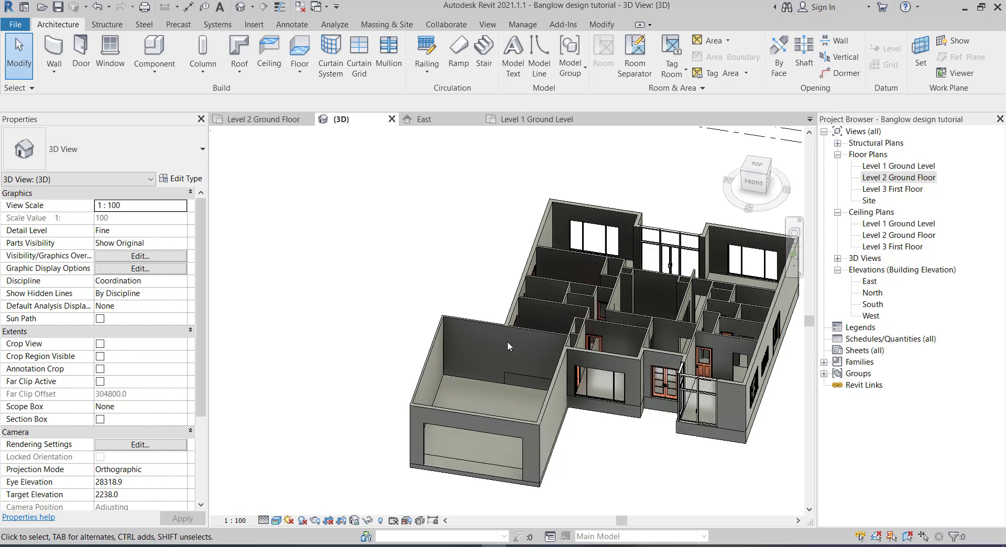